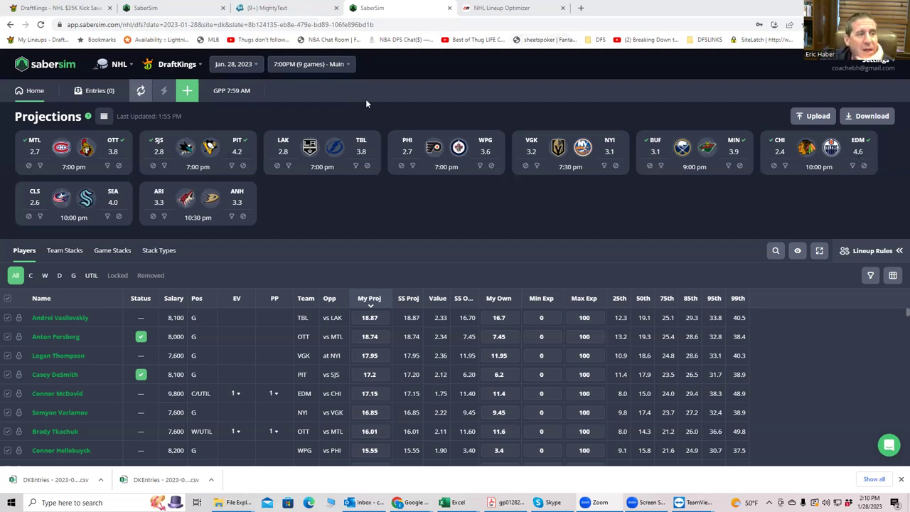
Step: Switch to the DailyRoto NHL Lineup Optimizer showing the January 28 main slate
left_click(498, 7)
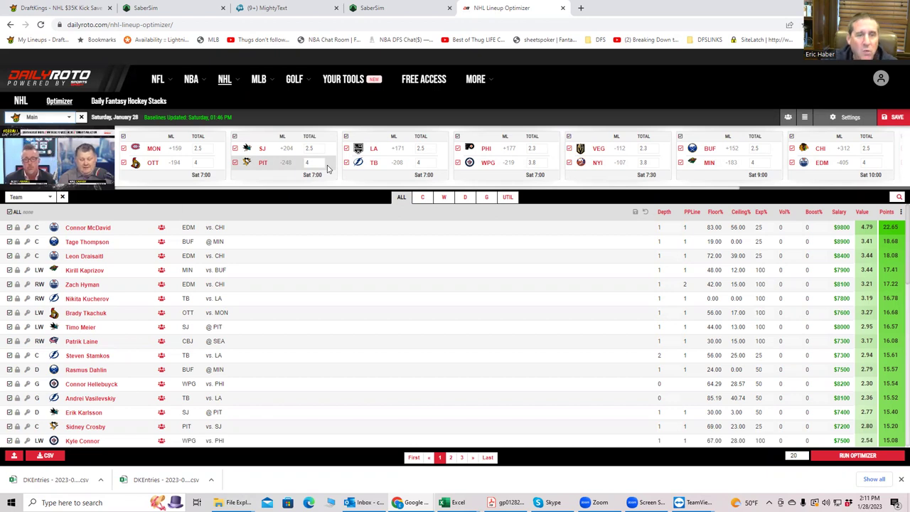
Step: Bring the NHLDK_Proj workbook up from the taskbar preview
mouse_move(54, 146)
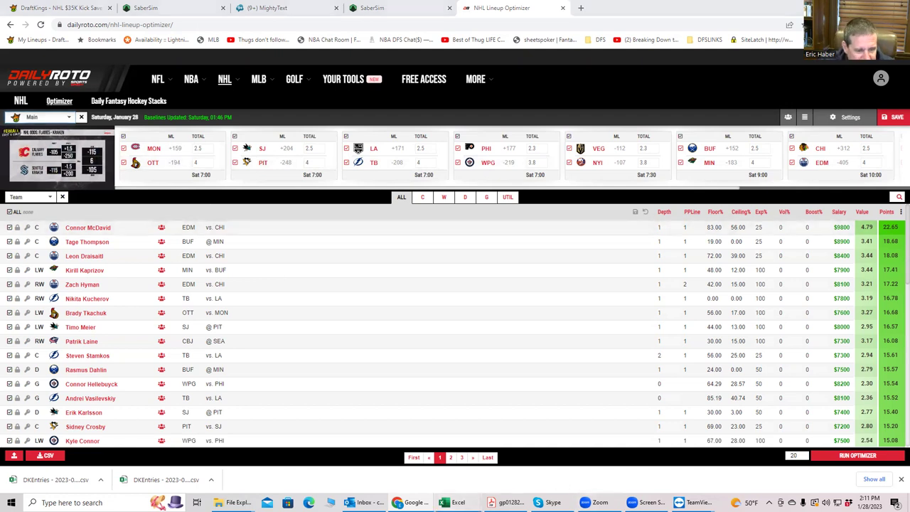
mouse_move(453, 502)
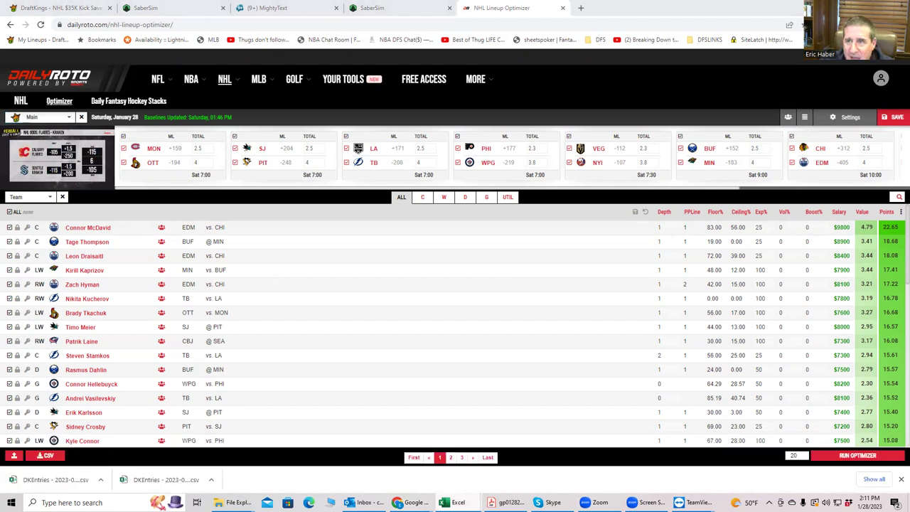
Step: Maximize NHLDK_Proj and sort by fpts, ppS, then Sheets Value Score, largest first
key("alt+Tab")
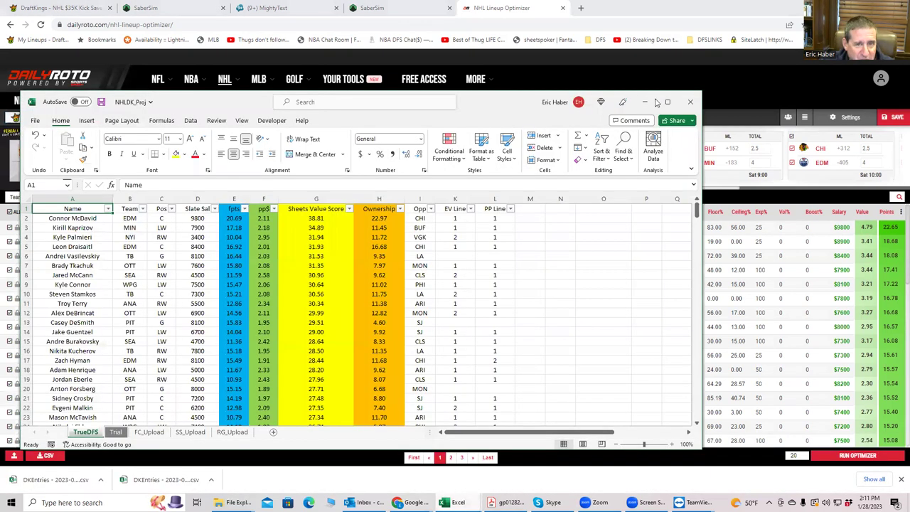
left_click(668, 102)
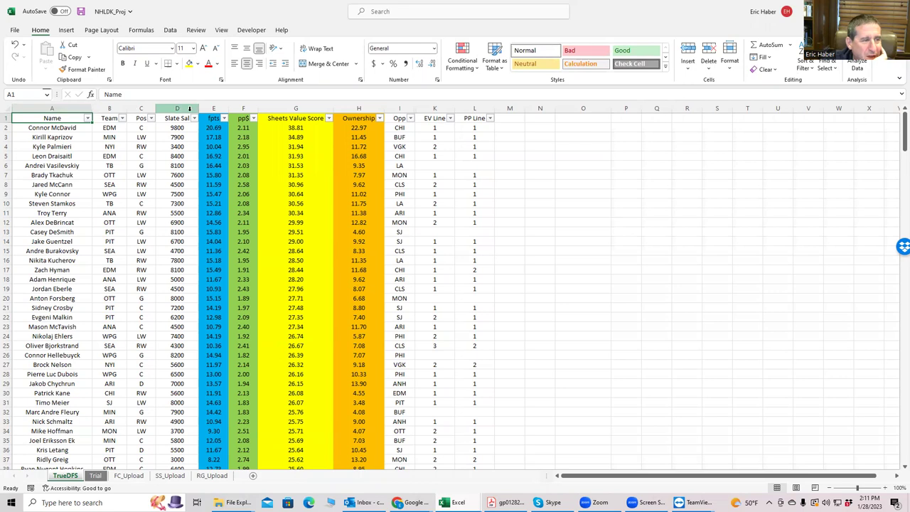
left_click(224, 120)
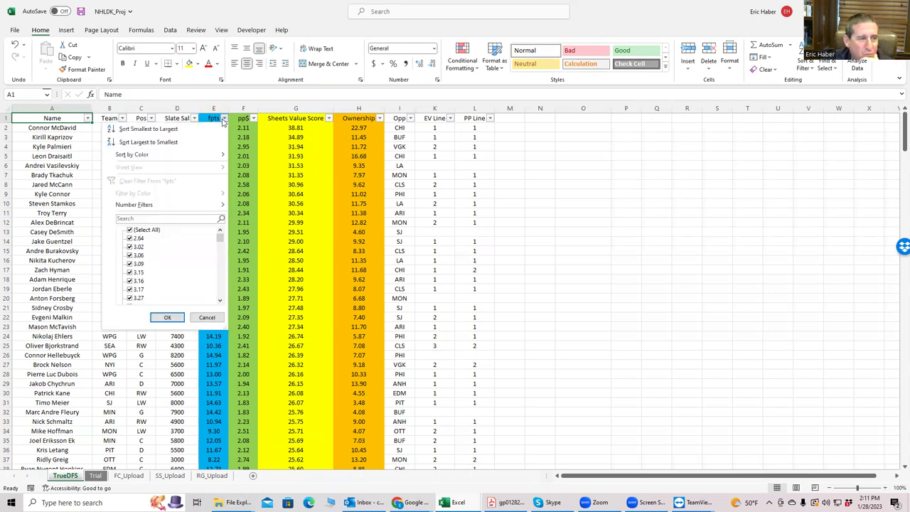
left_click(174, 142)
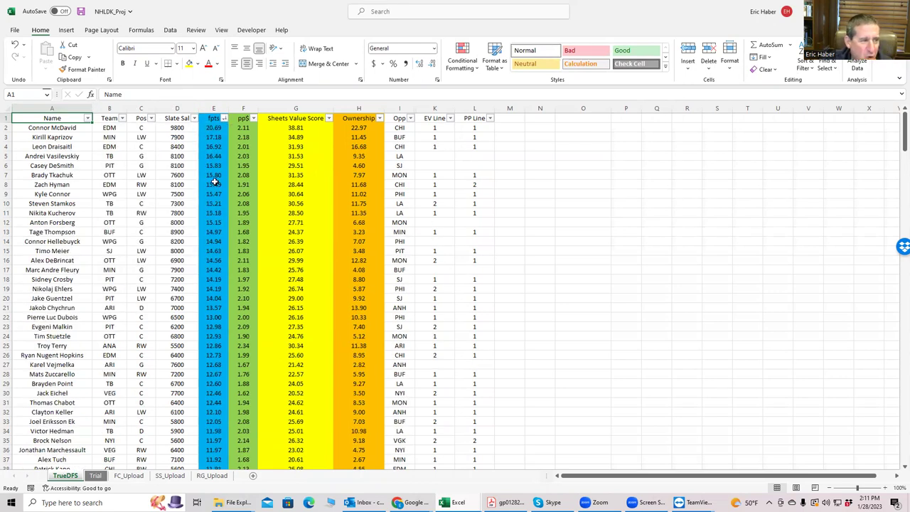
left_click(253, 118)
left_click(217, 142)
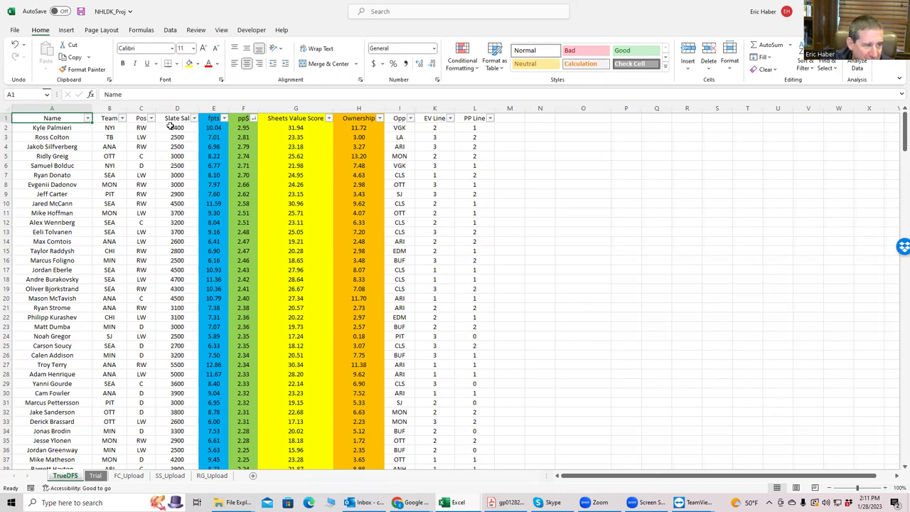
left_click(330, 118)
left_click(277, 142)
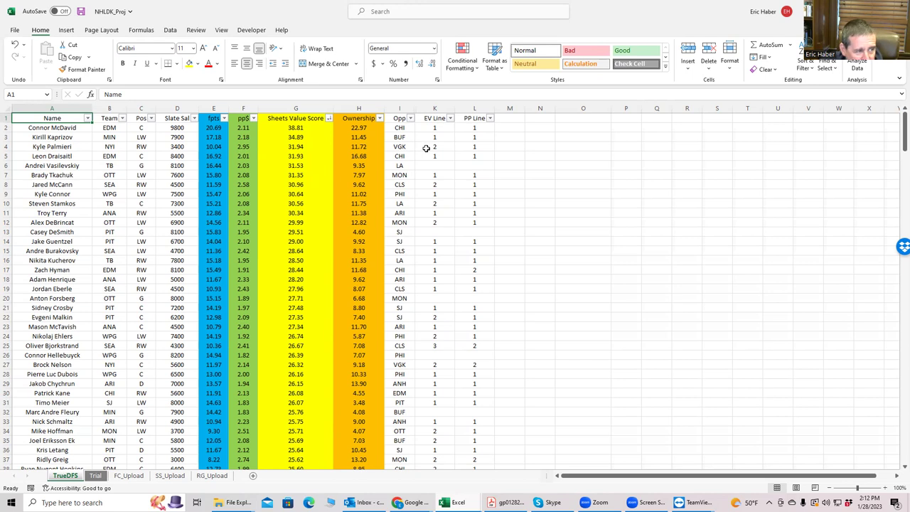
left_click(436, 126)
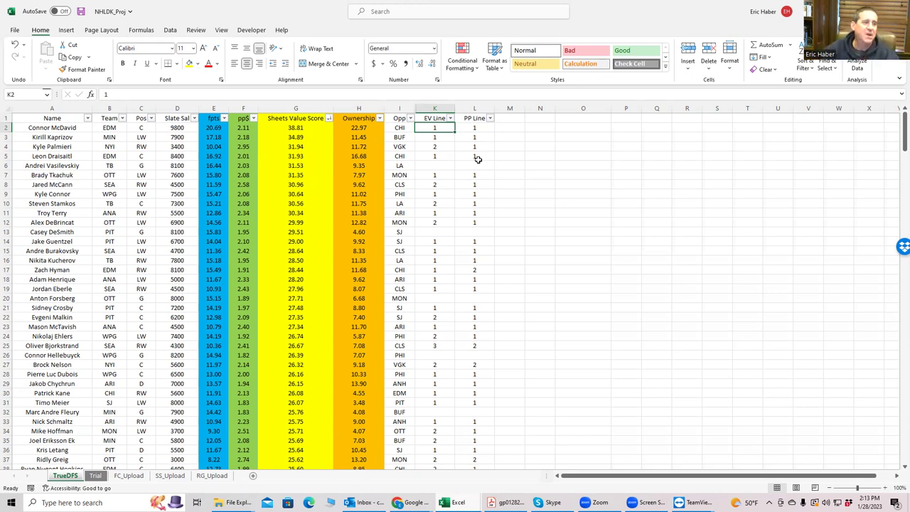
left_click(134, 193)
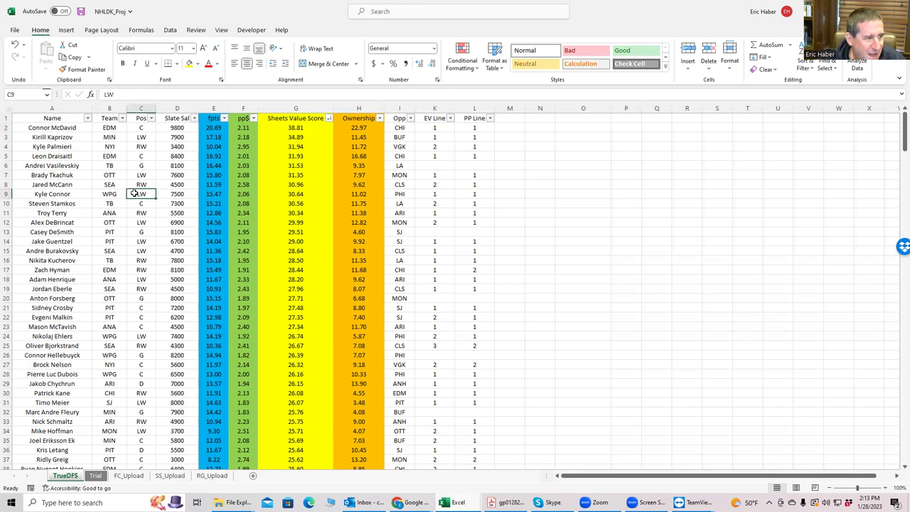
left_click(110, 128)
left_click(111, 155)
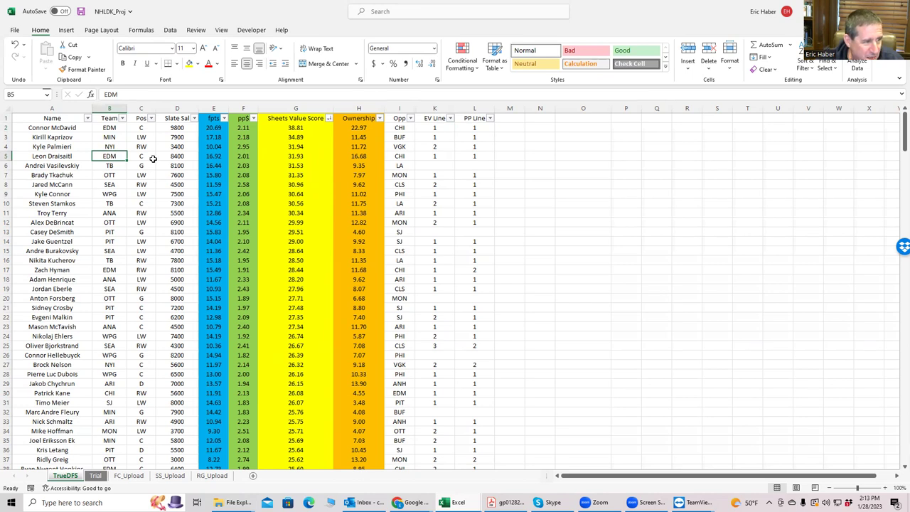
left_click(112, 269)
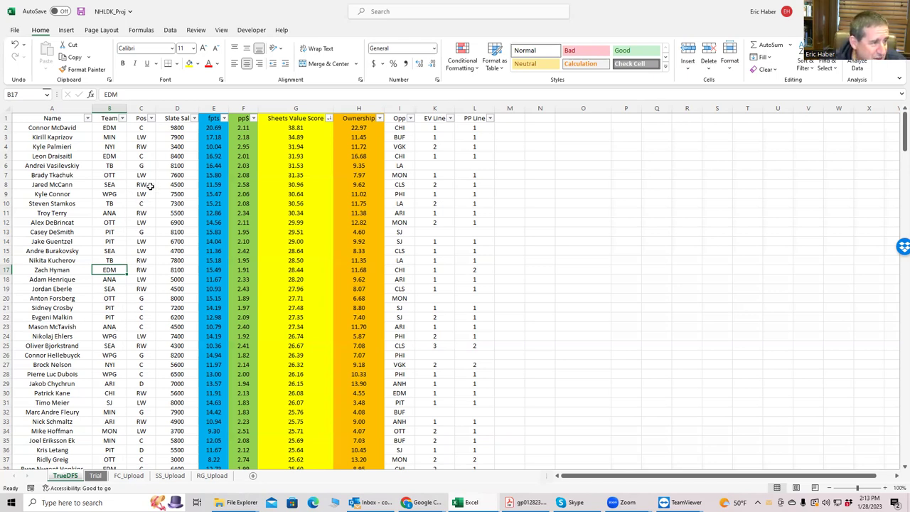
left_click(106, 145)
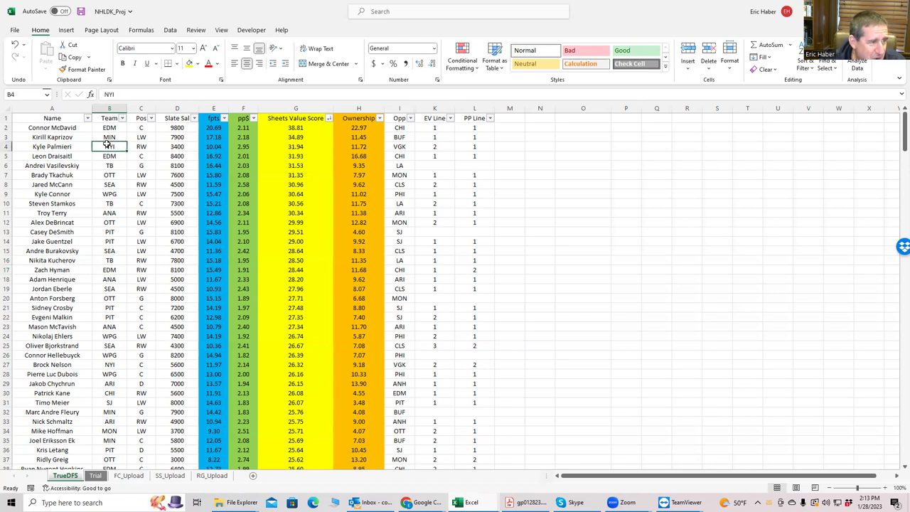
left_click(299, 144)
left_click(125, 147)
left_click(111, 174)
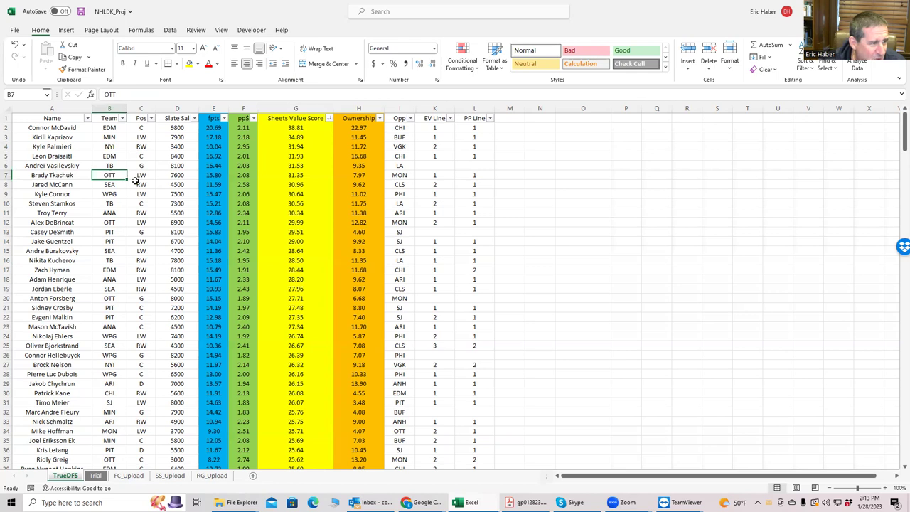
left_click(144, 225)
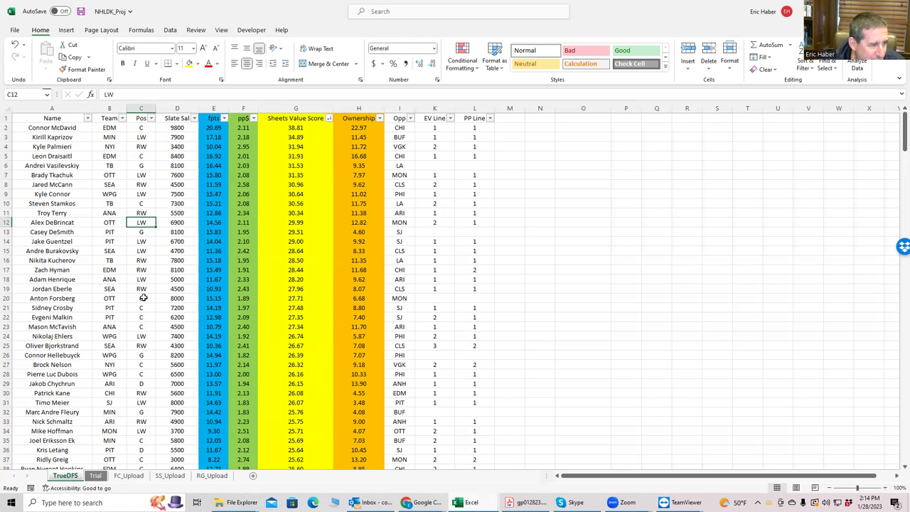
left_click(140, 184)
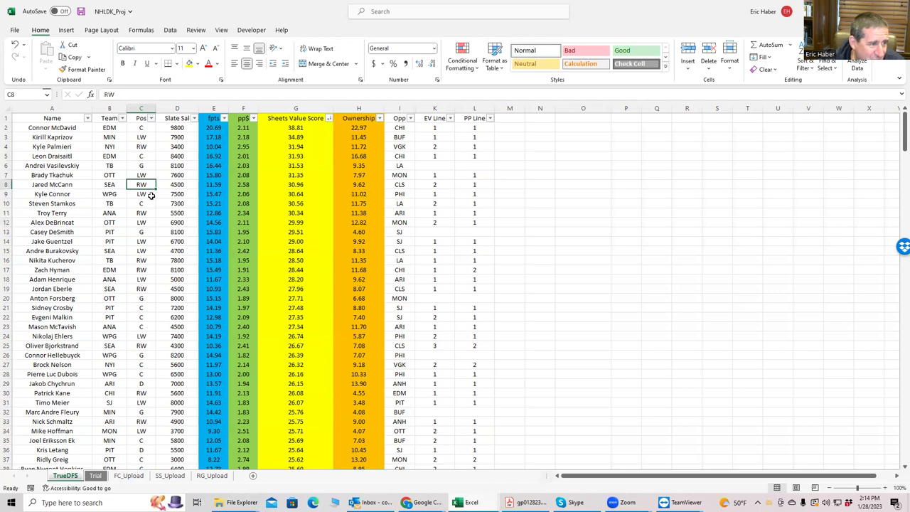
key("Down")
key("Down")
key("Down")
key("Down")
key("Down")
key("Down")
key("Down")
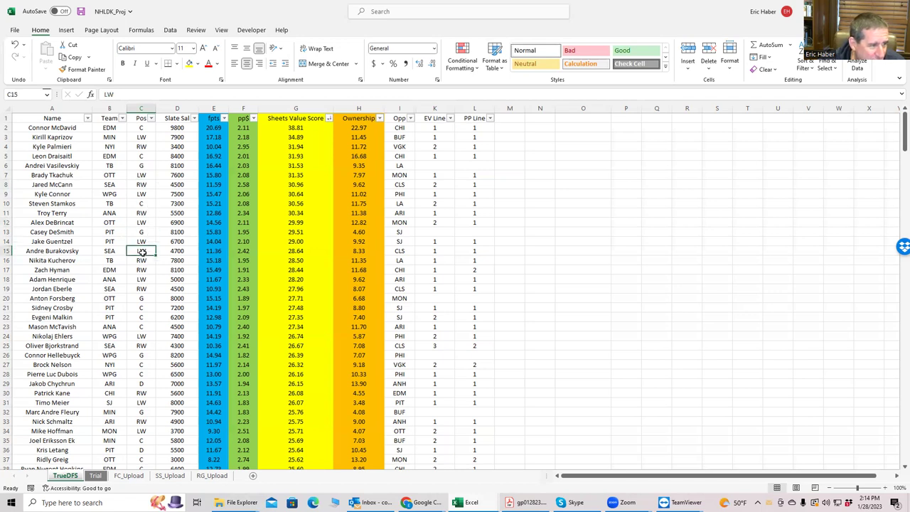
left_click(144, 288)
left_click(145, 345)
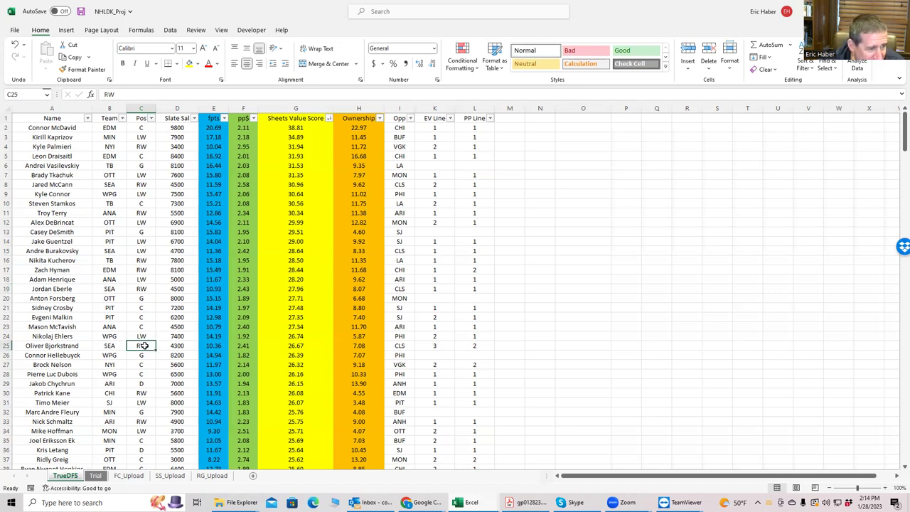
left_click(445, 346)
left_click(471, 345)
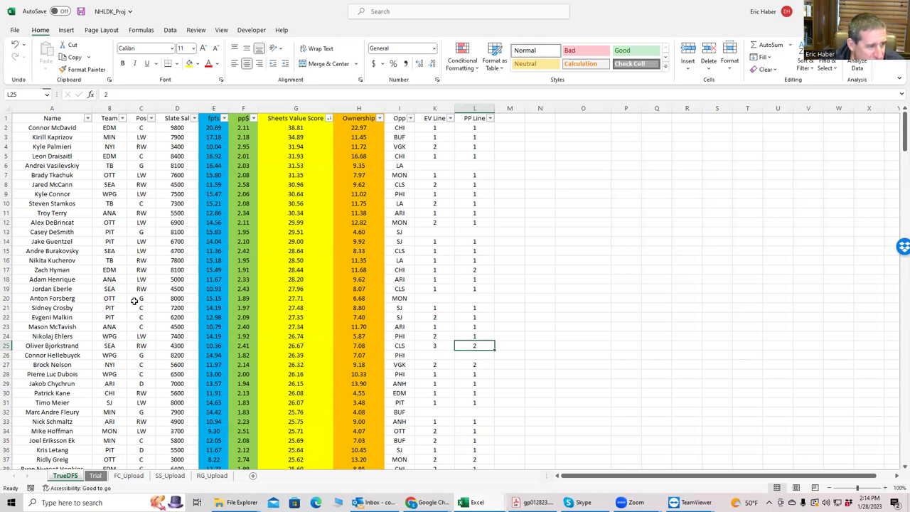
left_click(432, 286)
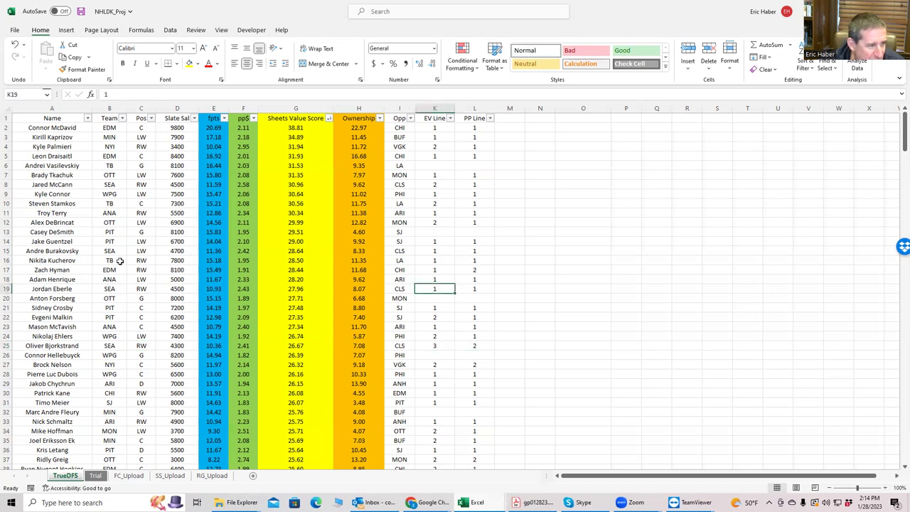
left_click(438, 250)
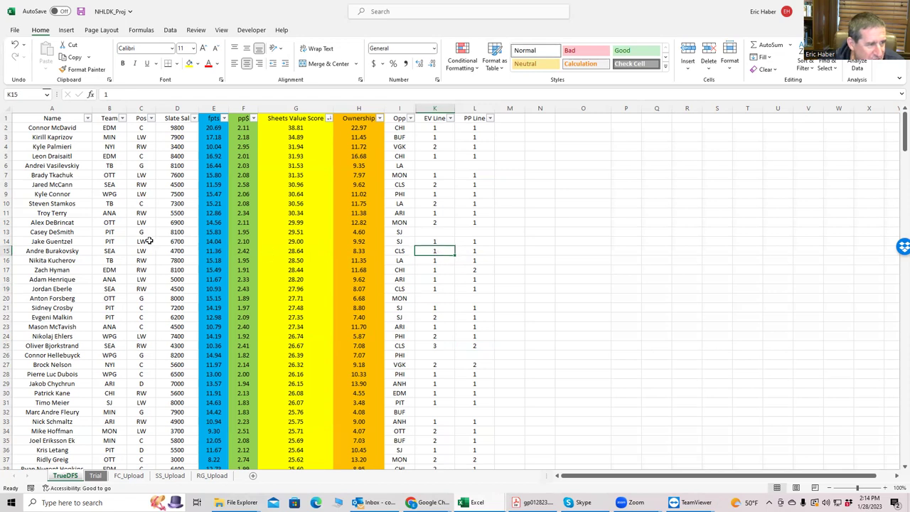
left_click(438, 184)
left_click(474, 185)
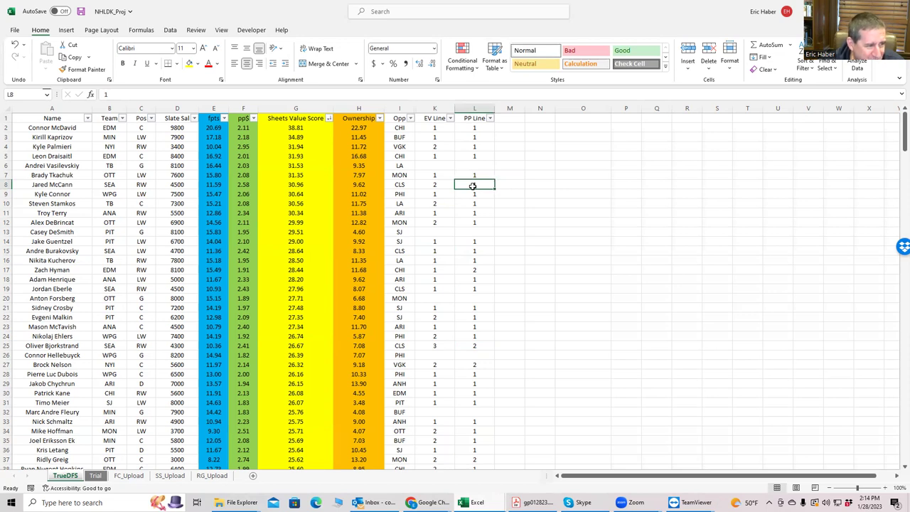
left_click(108, 194)
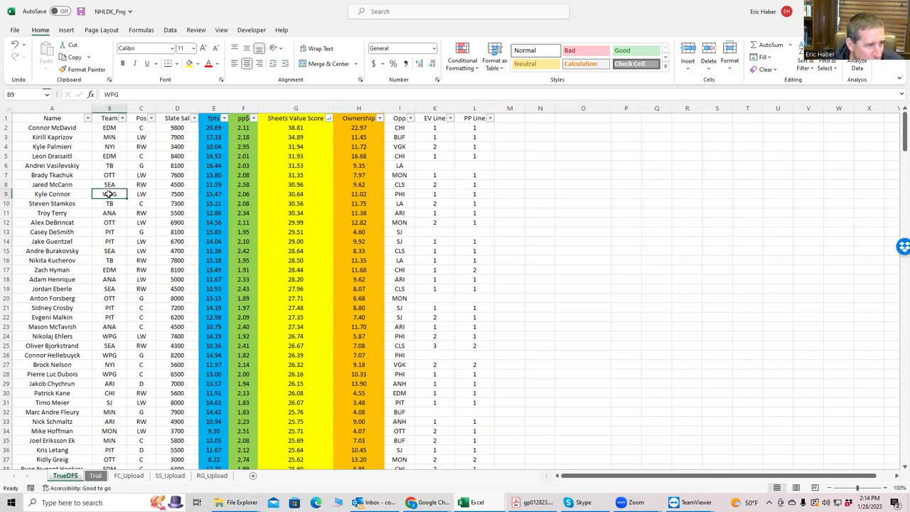
left_click(112, 337)
left_click(114, 196)
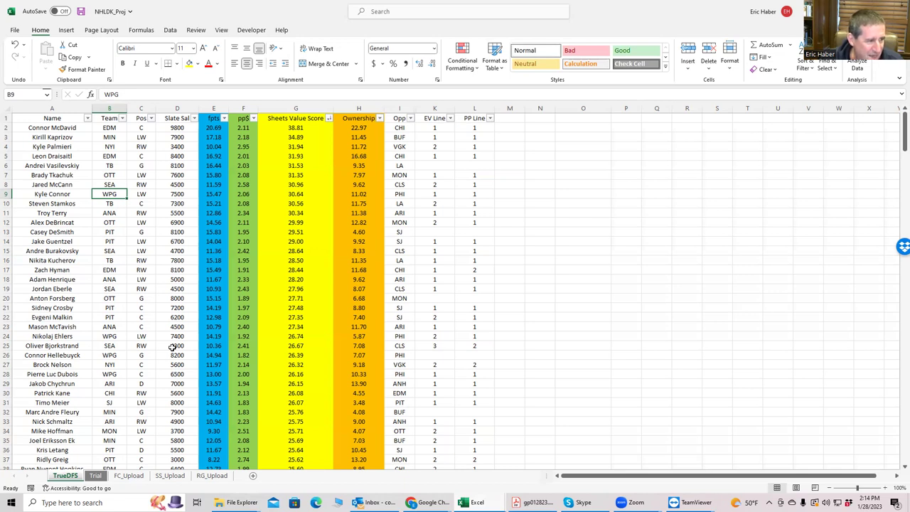
Step: Check positions and salaries for Crosby (7200), Dubois (6500), McDavid, Draisaitl and Hyman
left_click(172, 308)
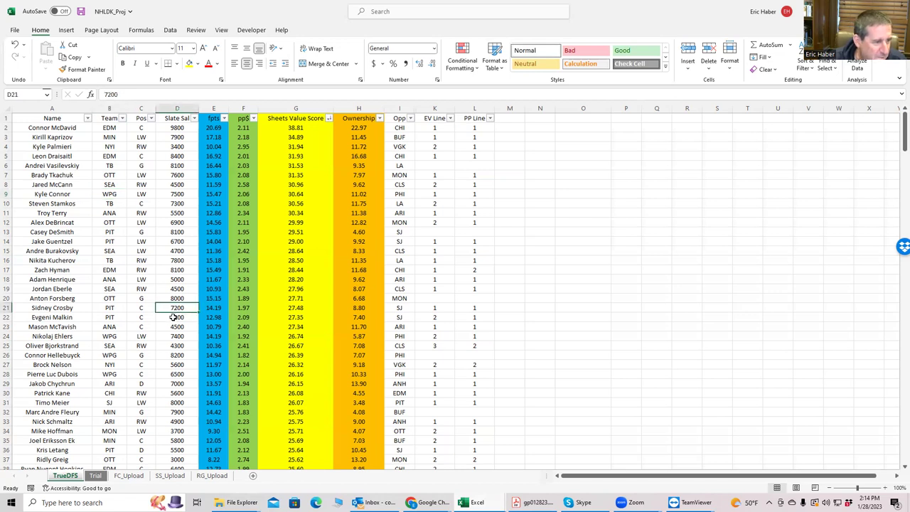
left_click(147, 374)
left_click(190, 375)
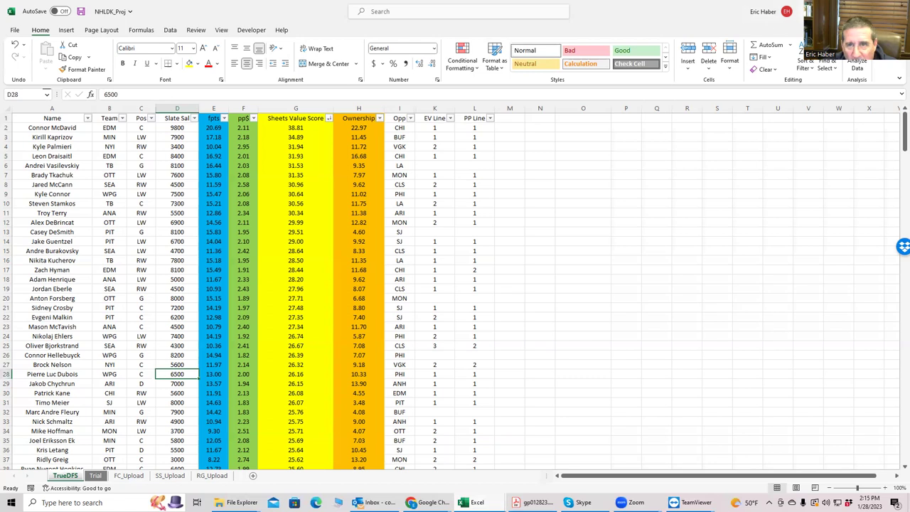
left_click(133, 126)
left_click(140, 154)
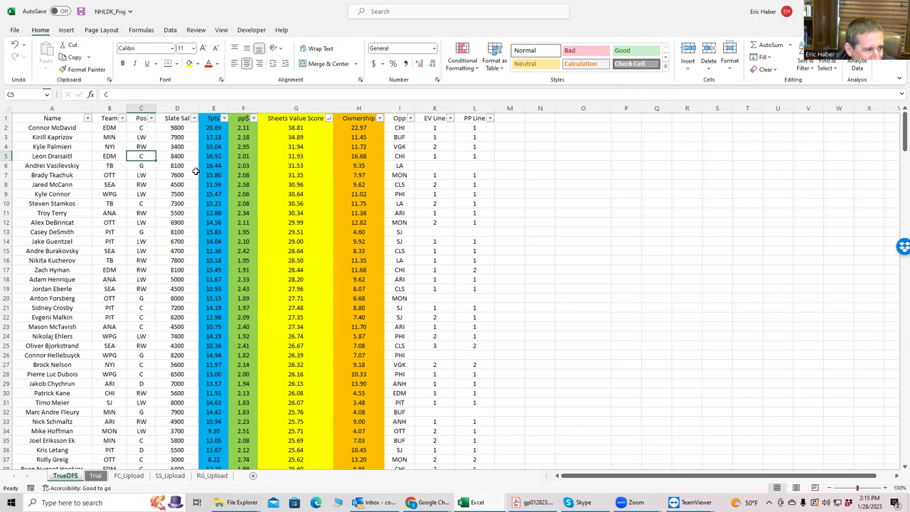
left_click(140, 310)
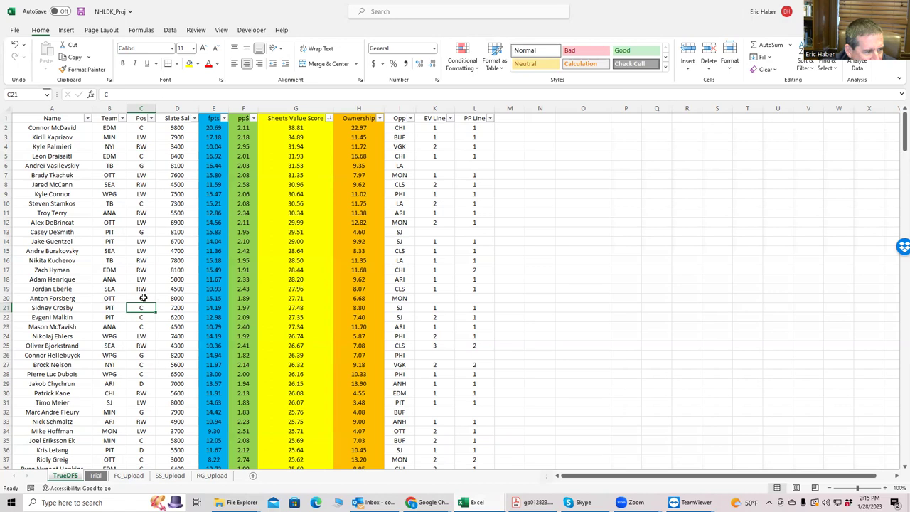
left_click(136, 271)
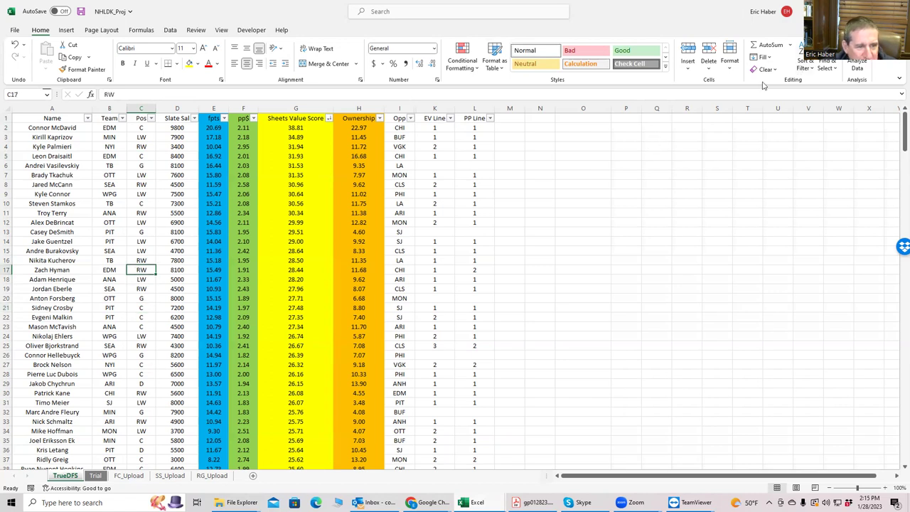
Step: Check the EV and PP line numbers for Zach Hyman and Kyle Palmieri
left_click(431, 269)
left_click(472, 268)
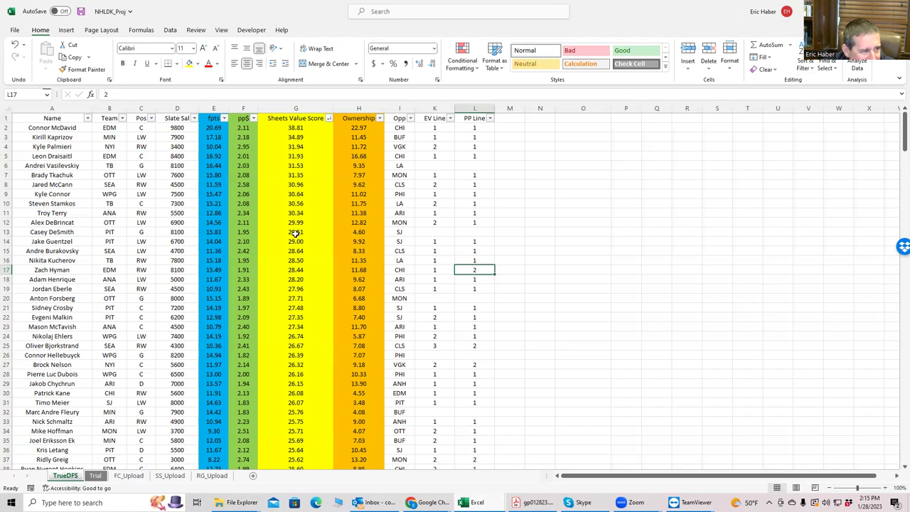
left_click(456, 147)
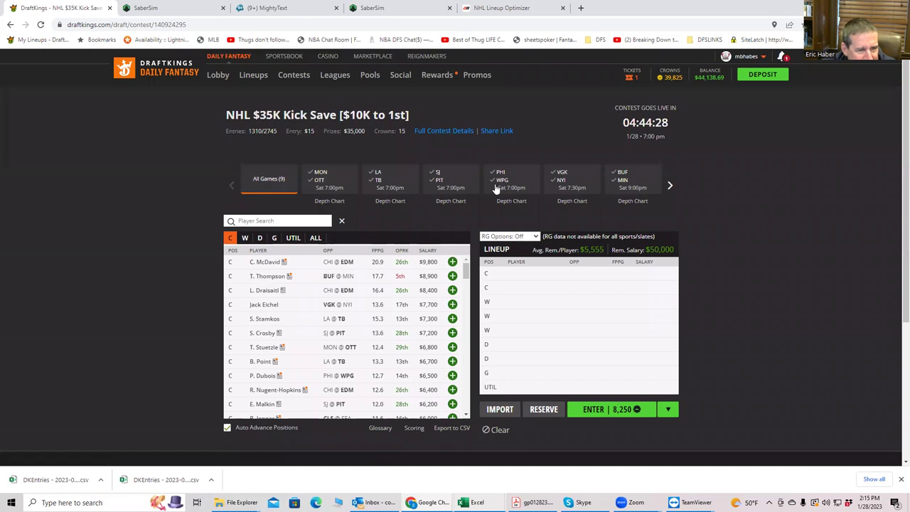
Step: Filter DraftKings to PHI@WPG and check the WPG players' teams and lines in Excel
left_click(500, 183)
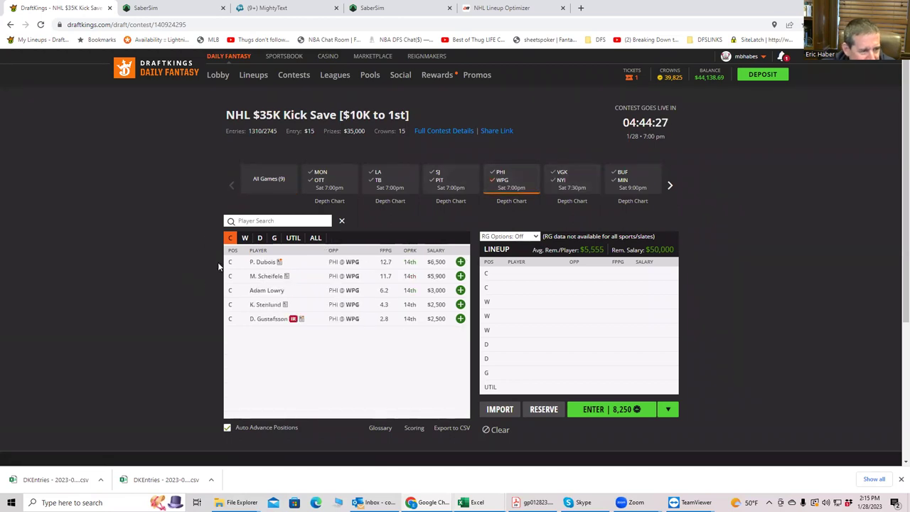
mouse_move(465, 502)
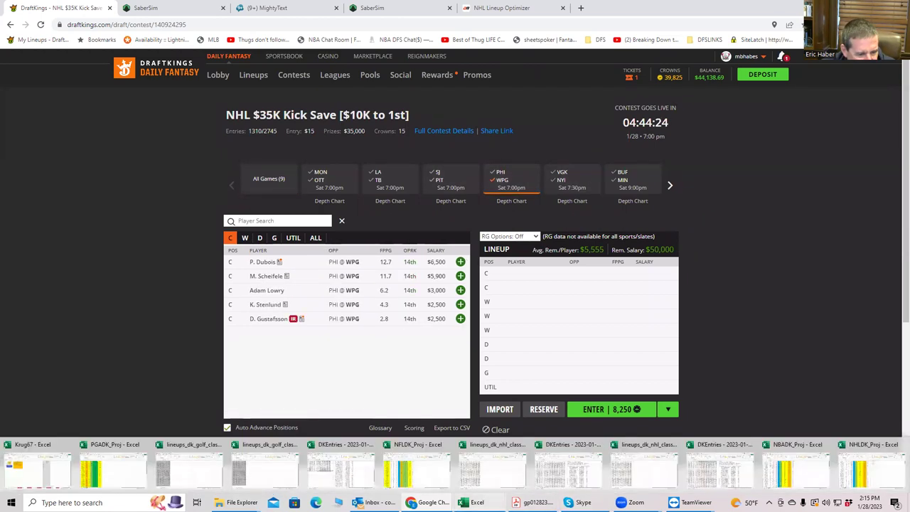
left_click(862, 467)
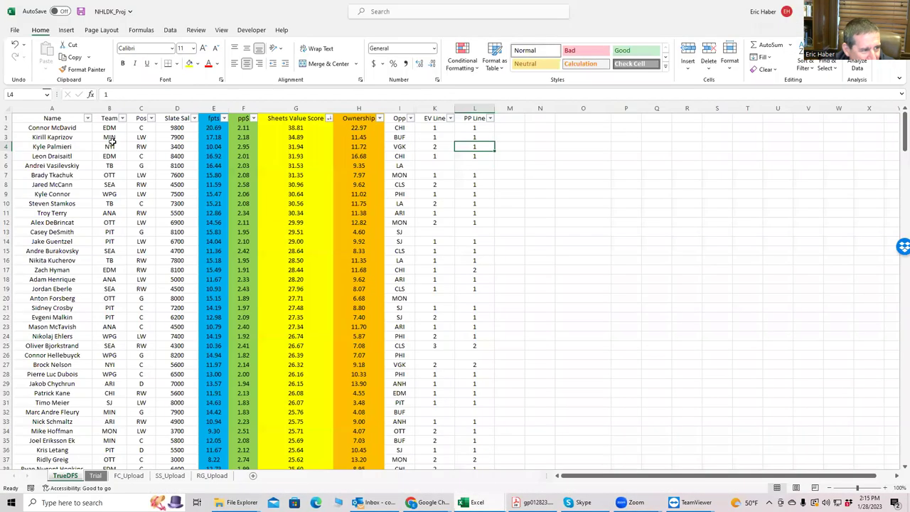
left_click(120, 145)
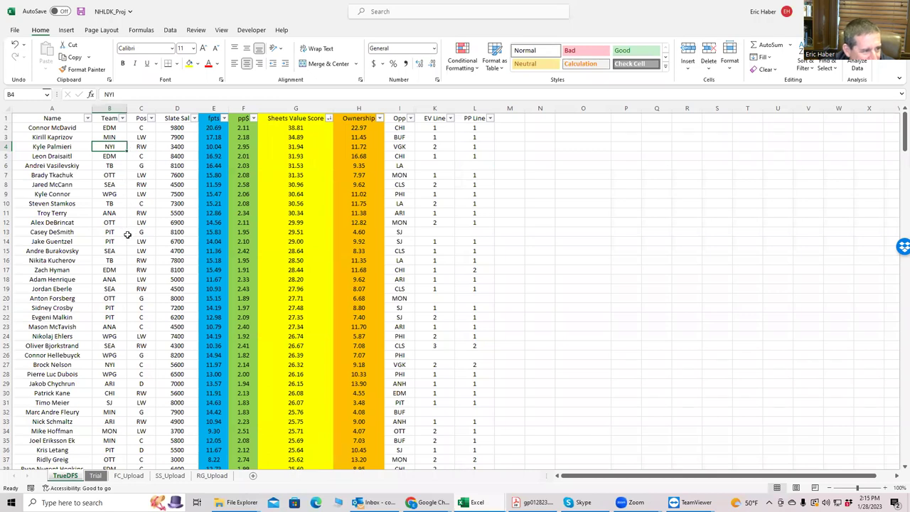
left_click(111, 192)
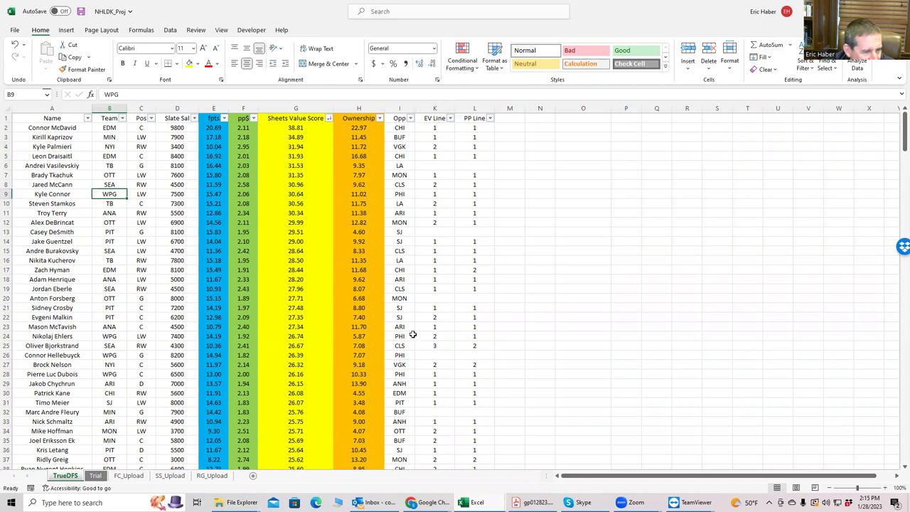
left_click(427, 337)
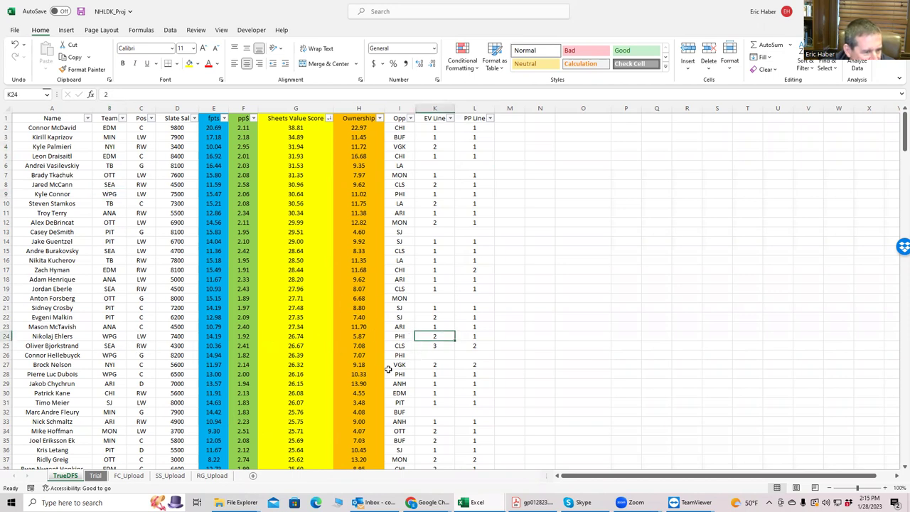
left_click(430, 374)
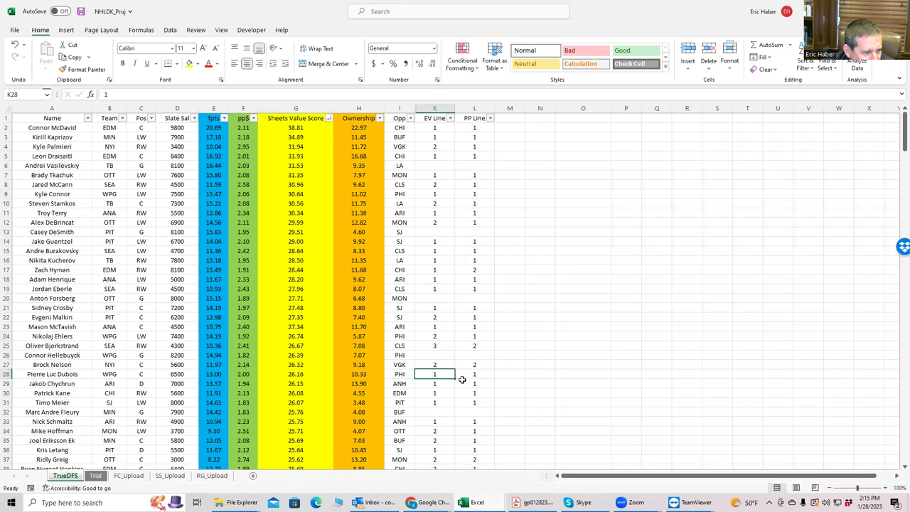
scroll(461, 380, "down", 1)
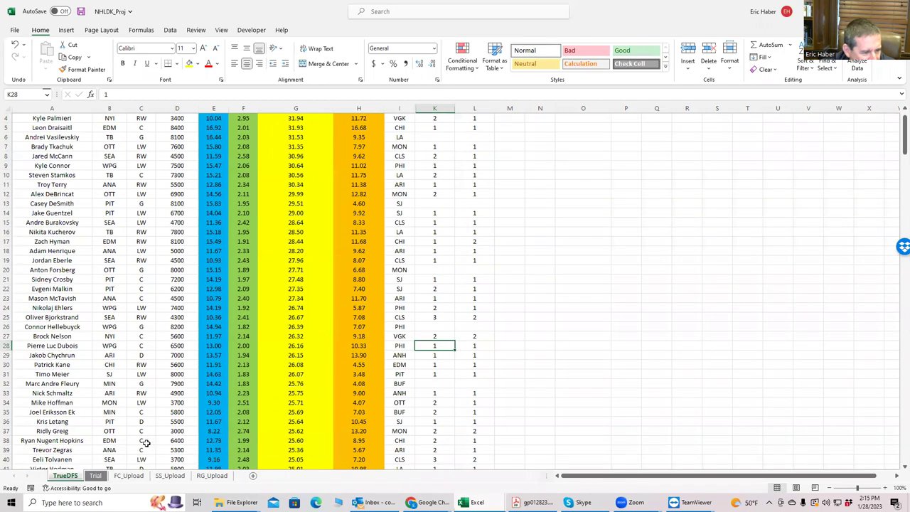
left_click(109, 441)
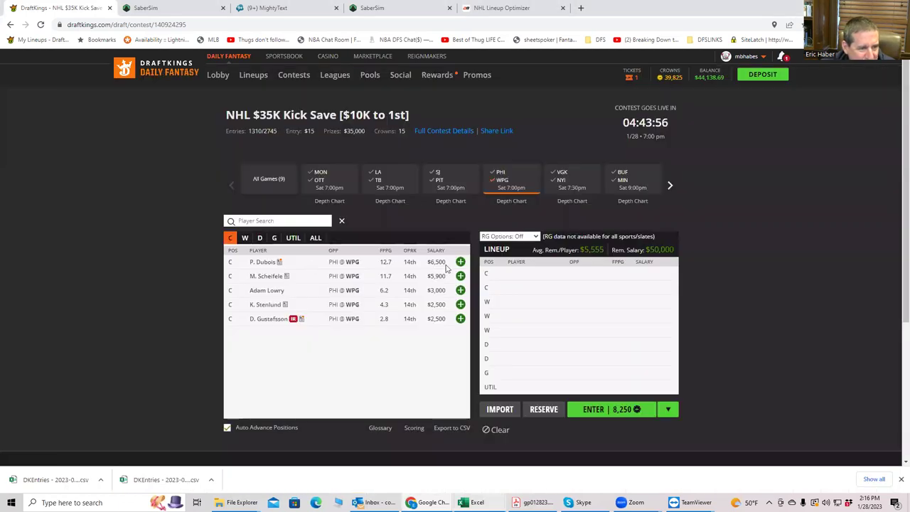
Step: Add P. Dubois at center and Kyle Connor and N. Ehlers at wing
left_click(461, 262)
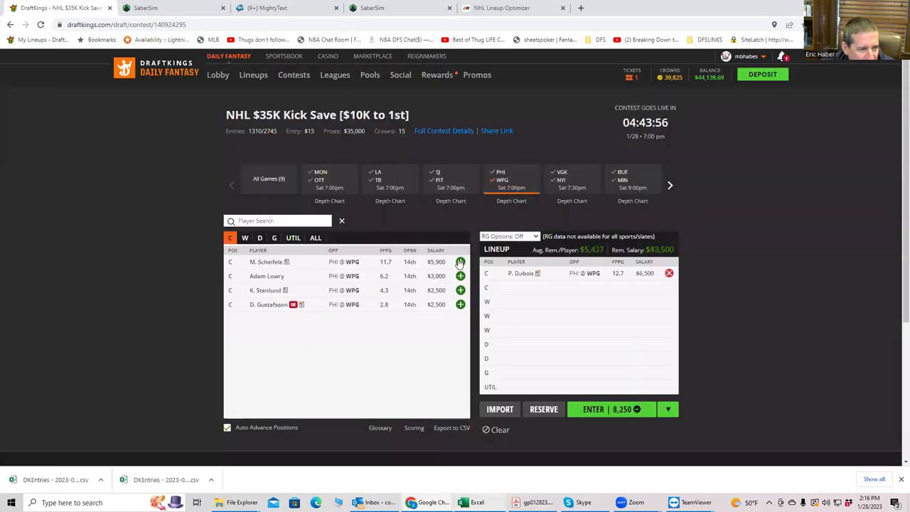
left_click(244, 238)
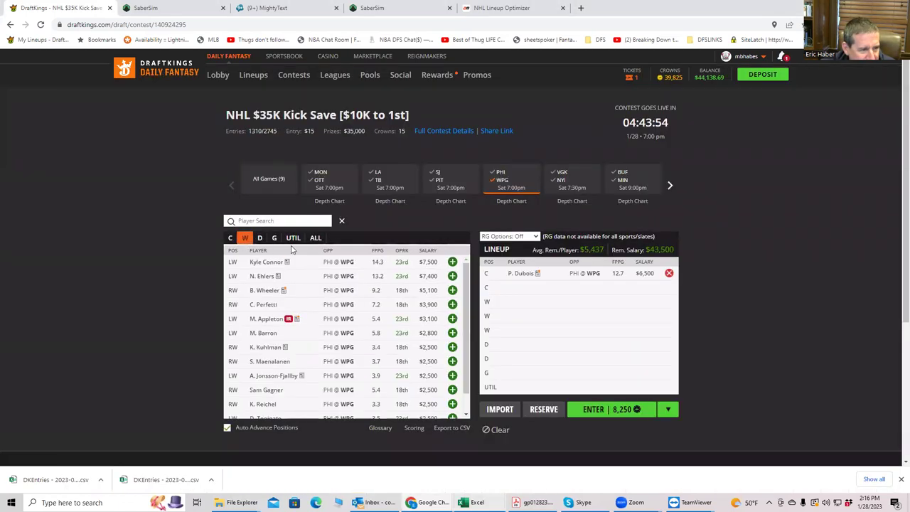
left_click(453, 262)
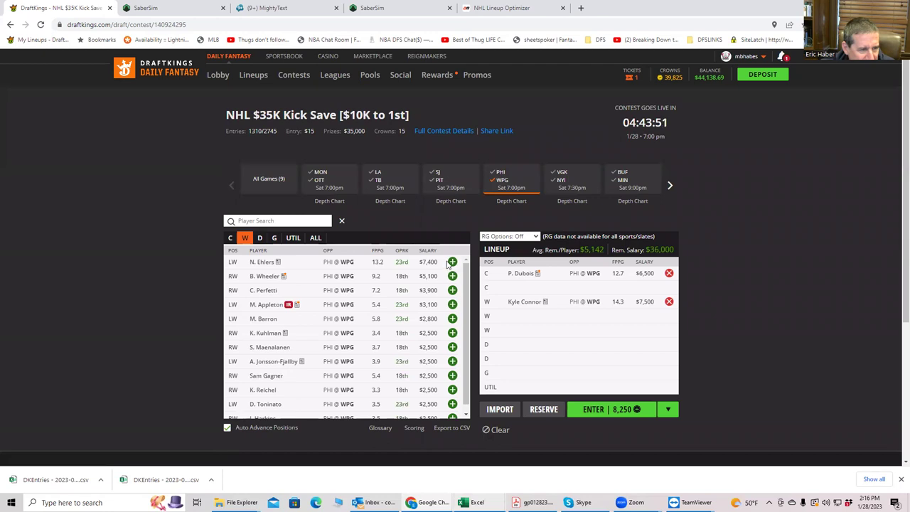
left_click(452, 262)
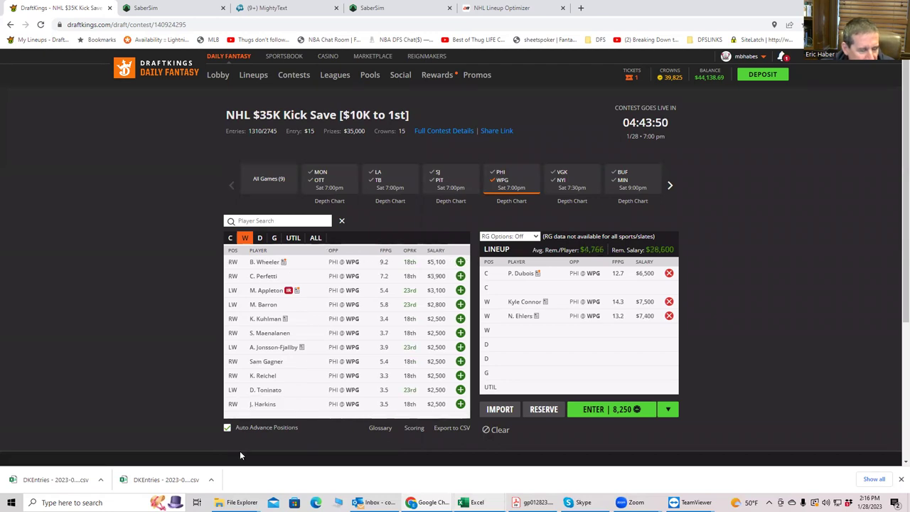
left_click(463, 502)
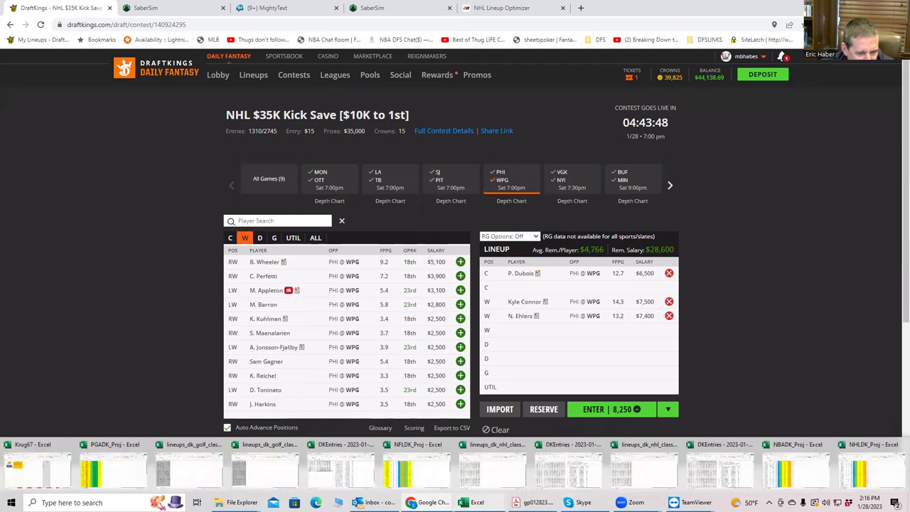
Step: Confirm Connor Hellebuyck and Pierre Luc Dubois both play for WPG
left_click(864, 466)
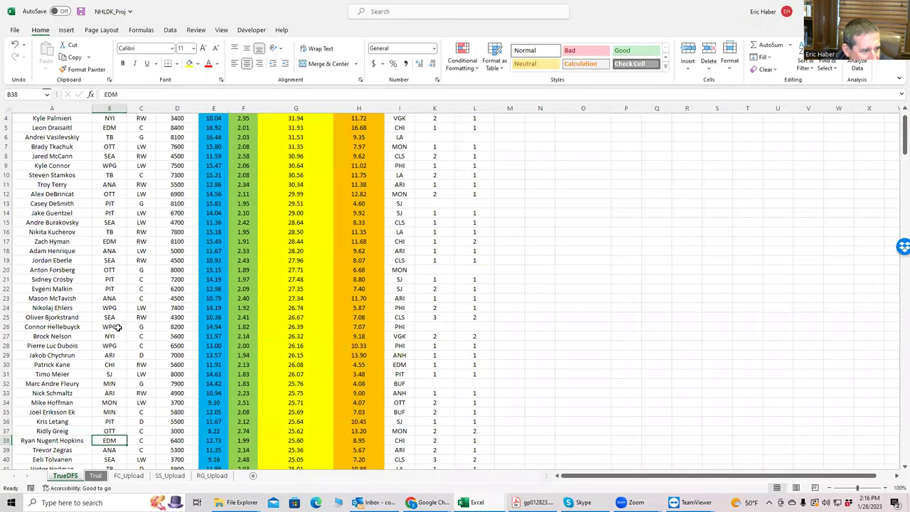
left_click(118, 326)
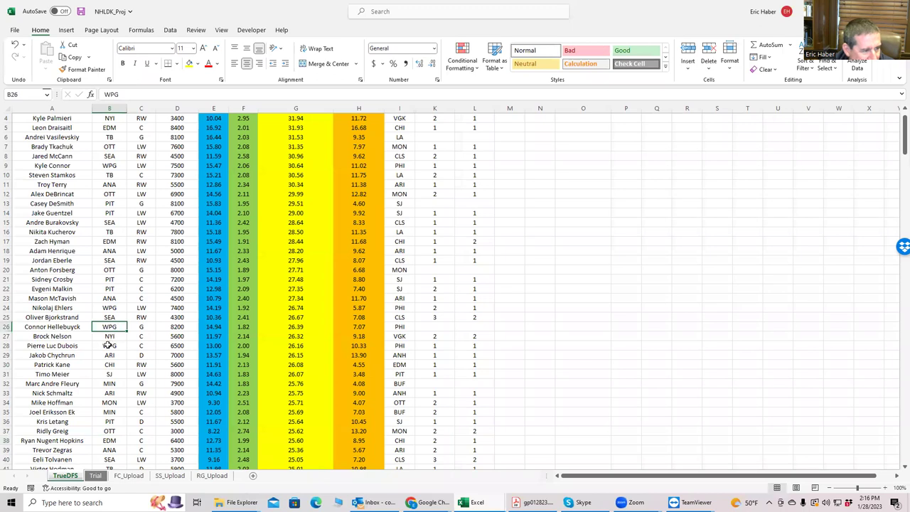
left_click(108, 346)
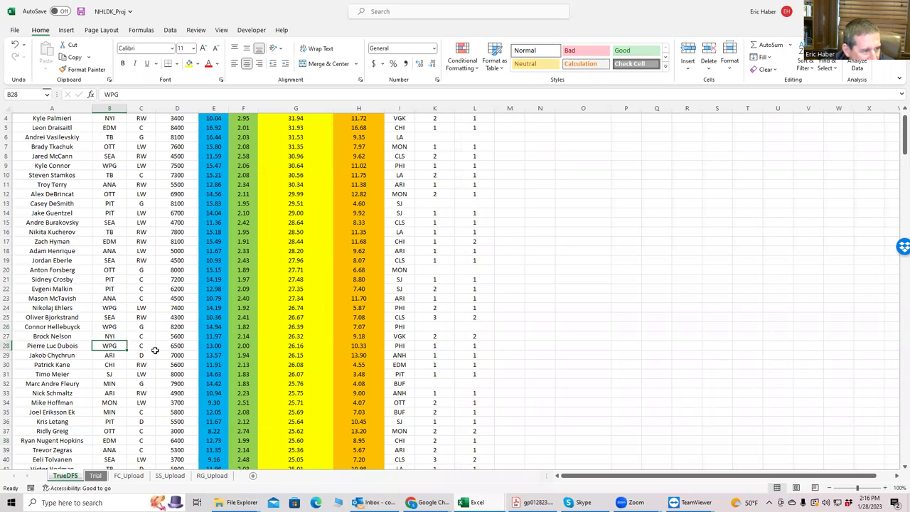
scroll(155, 351, "up", 1)
scroll(155, 351, "up", 1)
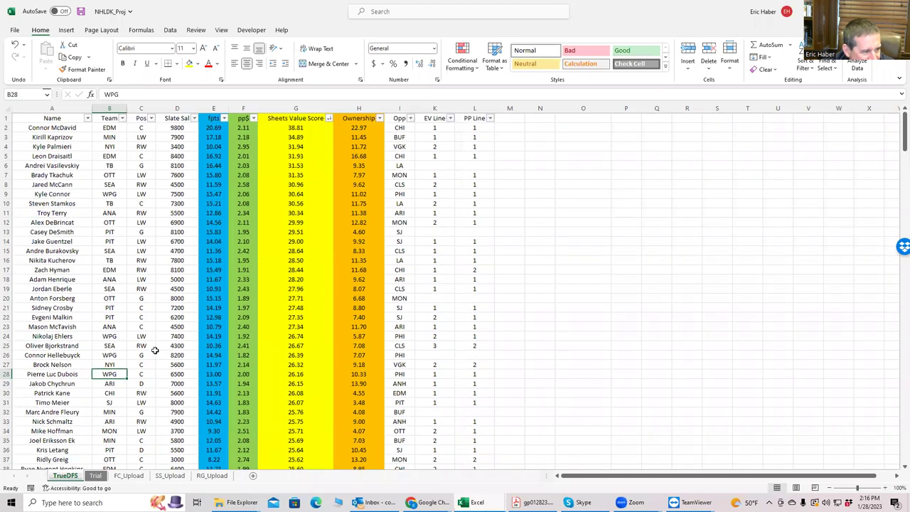
Step: Check Eberle, Guentzel and Burakovsky positions, Burakovsky's team and Eberle's 4500 salary
left_click(143, 288)
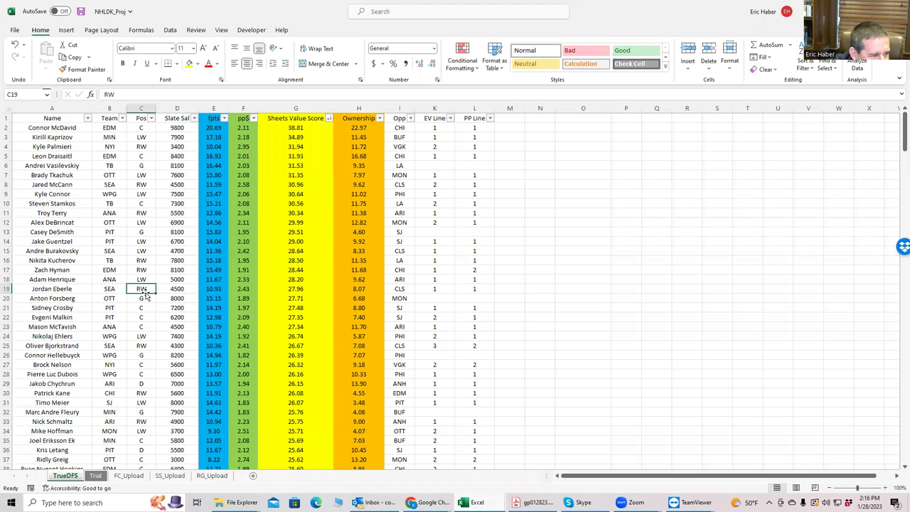
left_click(143, 242)
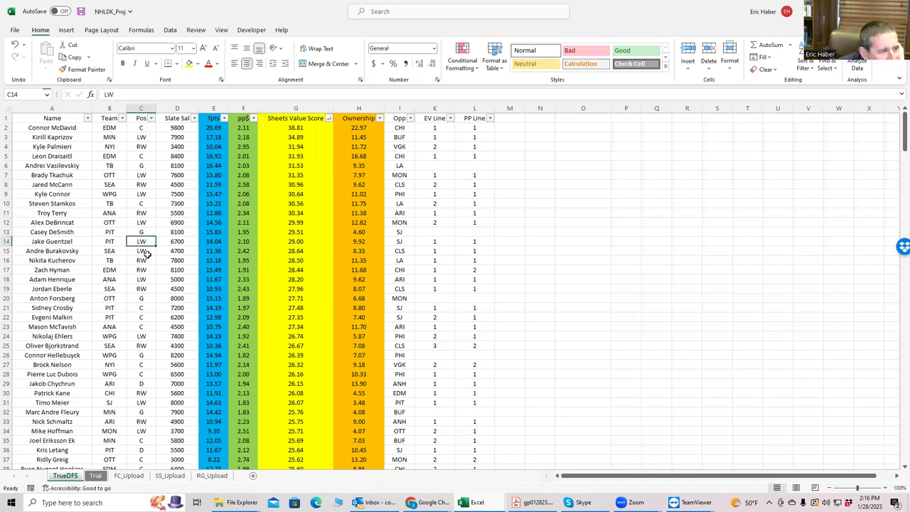
left_click(143, 251)
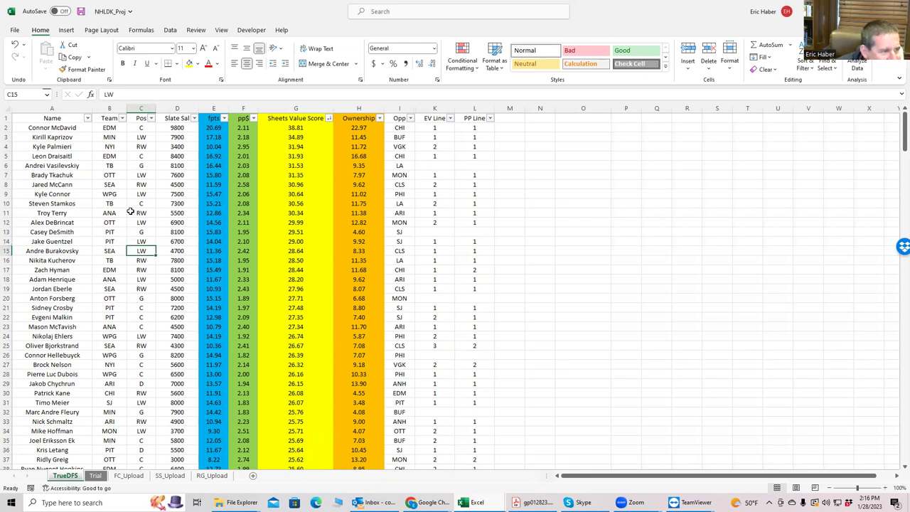
left_click(107, 249)
left_click(111, 184)
left_click(162, 288)
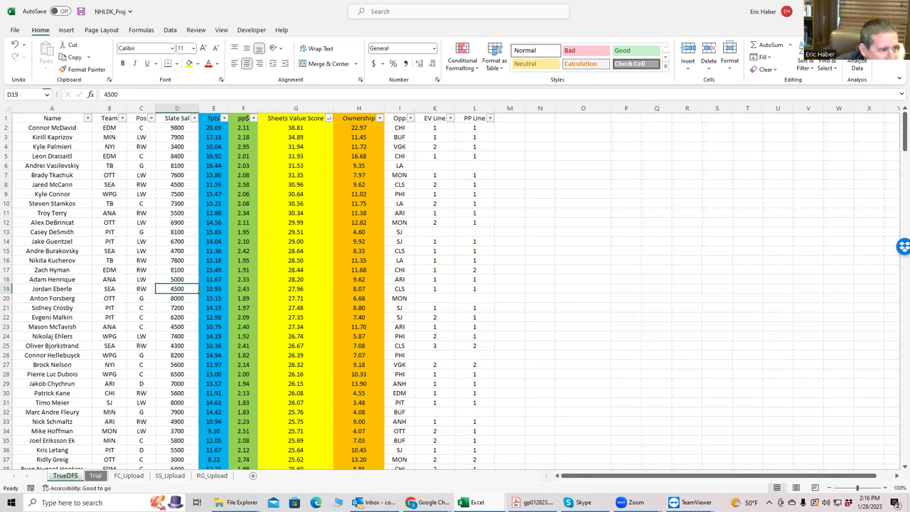
key("alt+Tab")
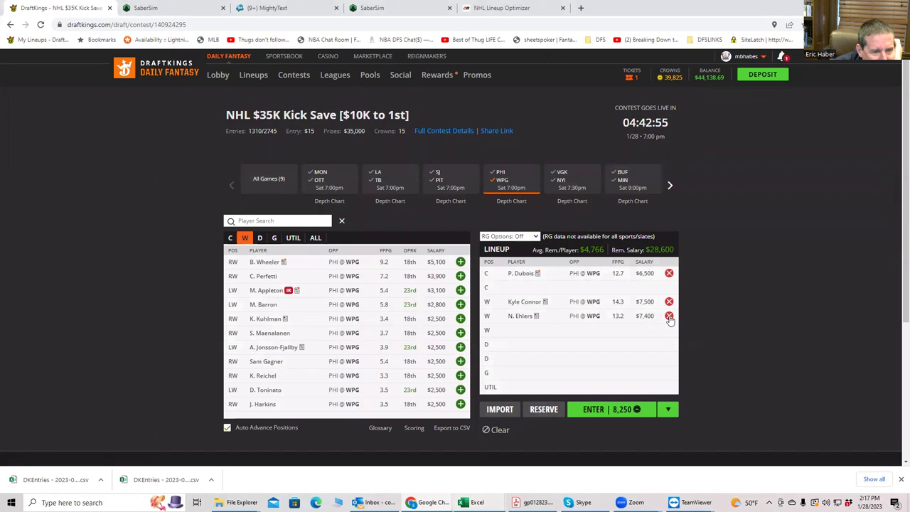
Step: Clear the PHI/WPG filter and list goalies from all nine games
left_click(500, 182)
left_click(231, 238)
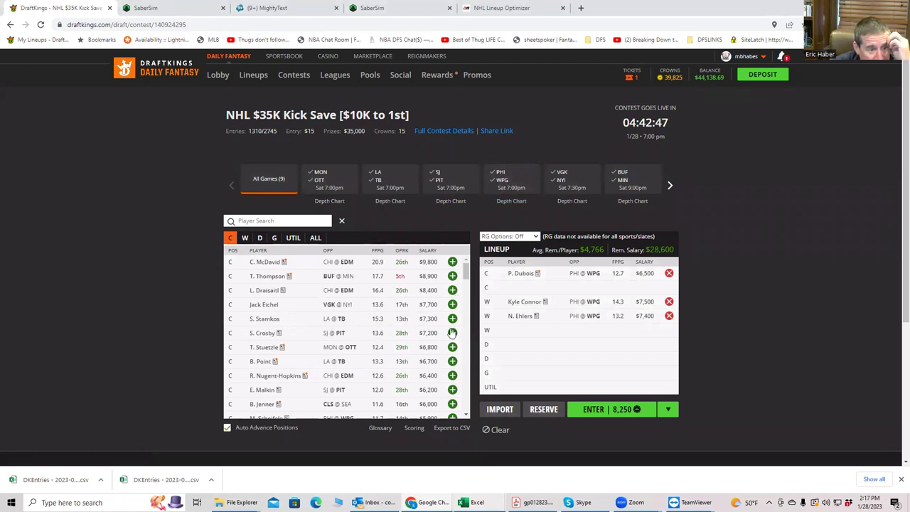
left_click(274, 239)
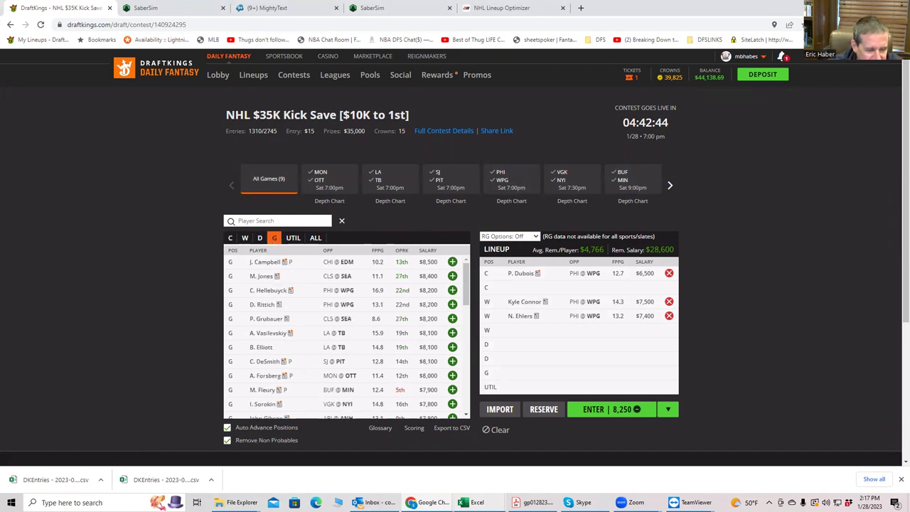
mouse_move(466, 502)
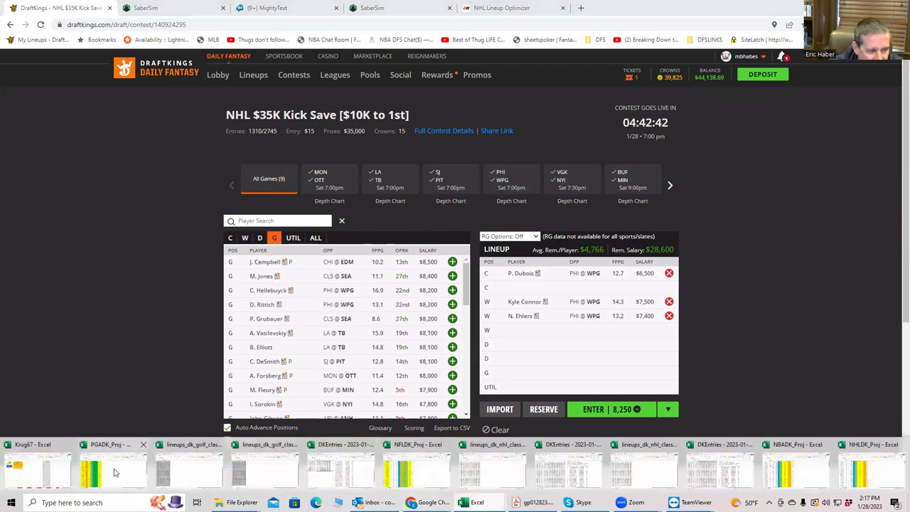
Step: Compare goalie salaries: Vasilevskiy, DeSmith, Forsberg 8000, Hellebuyck 8200, Fleury 7900
left_click(859, 470)
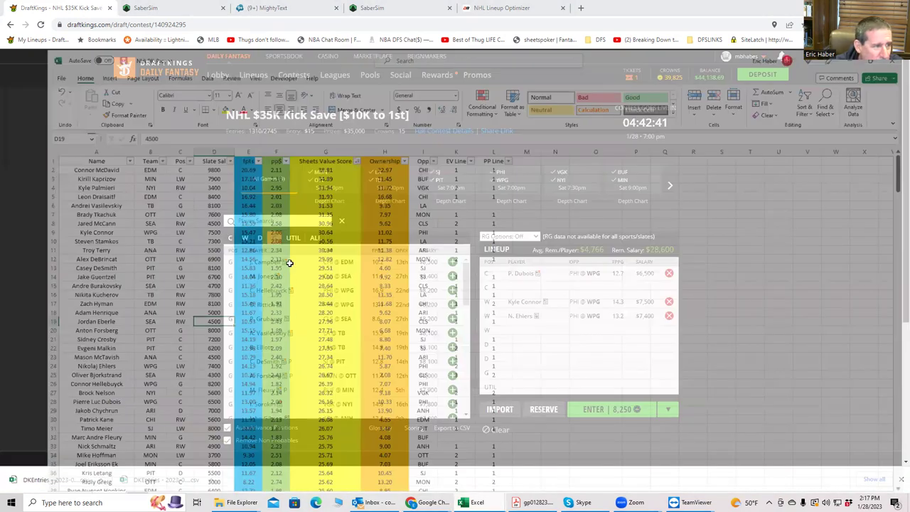
left_click(141, 166)
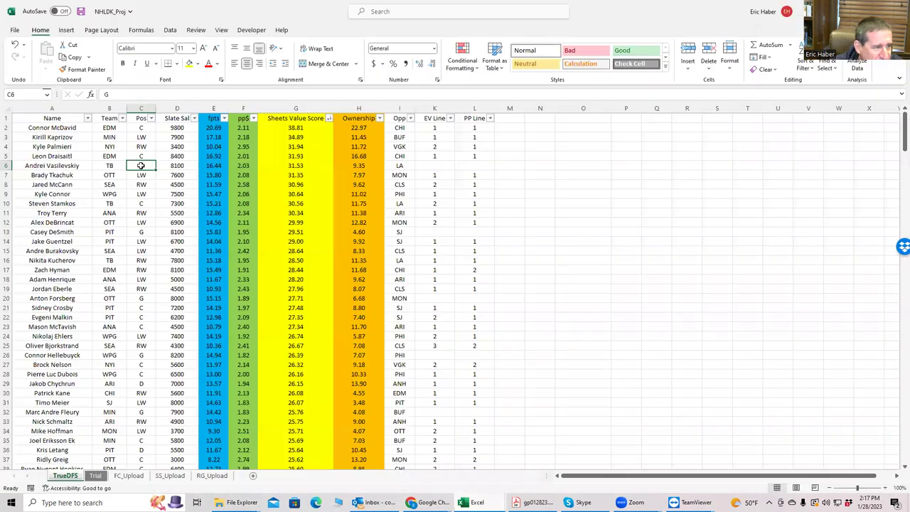
left_click(179, 233)
left_click(177, 289)
left_click(177, 298)
left_click(182, 327)
left_click(182, 355)
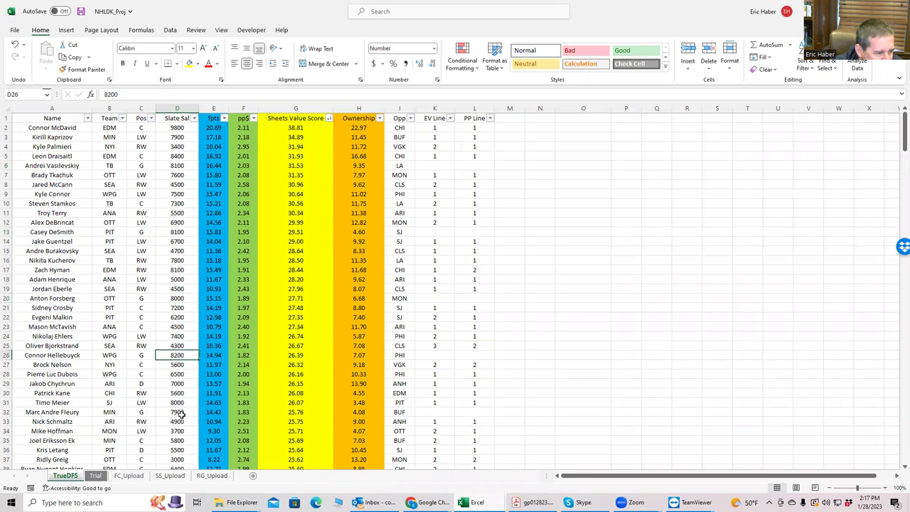
left_click(180, 413)
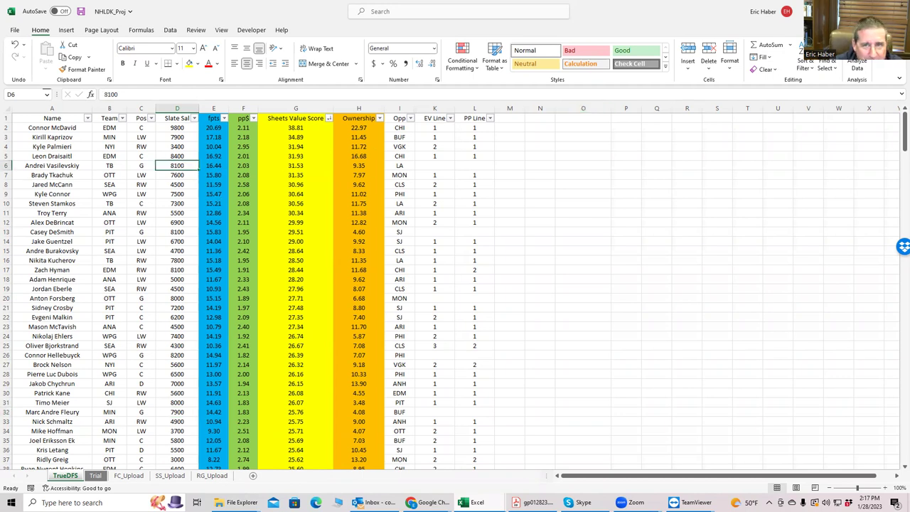
key("alt+Tab")
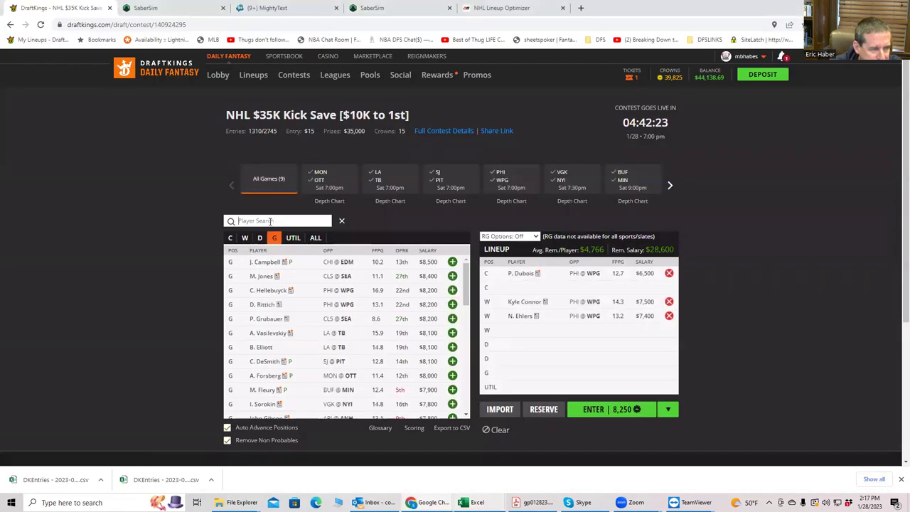
Step: Search 'va' and add A. Vasilevskiy as the goalie
left_click(270, 221)
type("va")
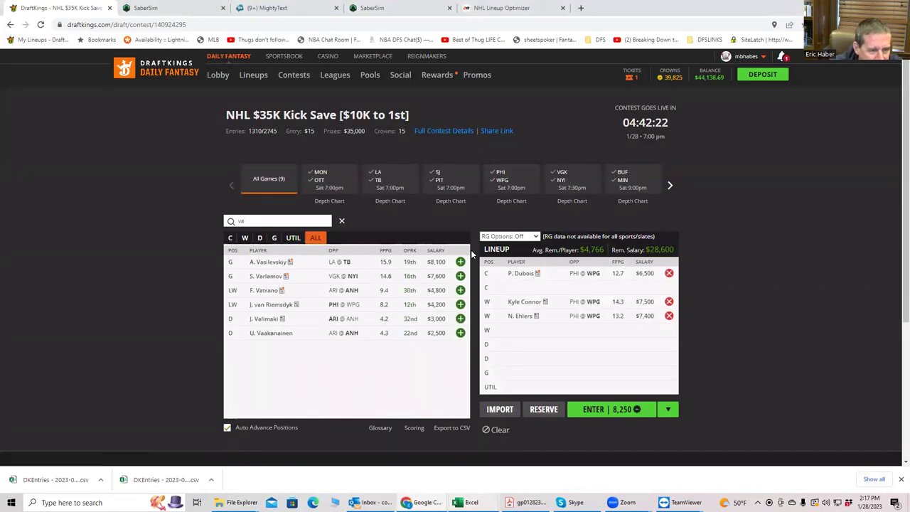
left_click(461, 263)
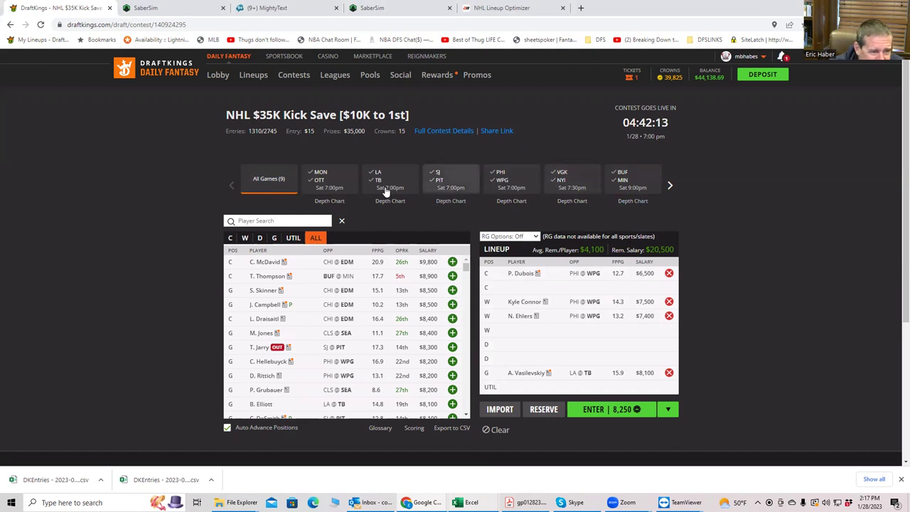
Step: Filter to CLS @ SEA and add A. Burakovsky at wing and J. Eberle at utility
left_click(668, 186)
left_click(318, 183)
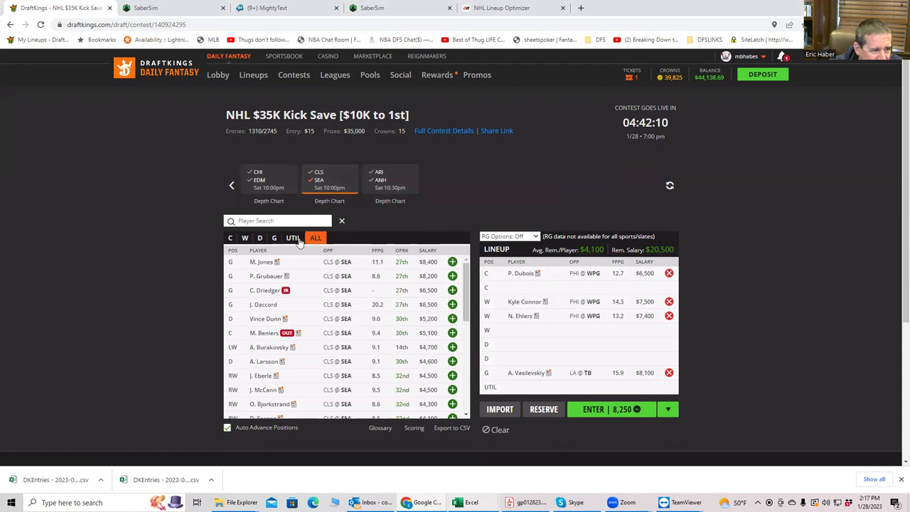
left_click(229, 239)
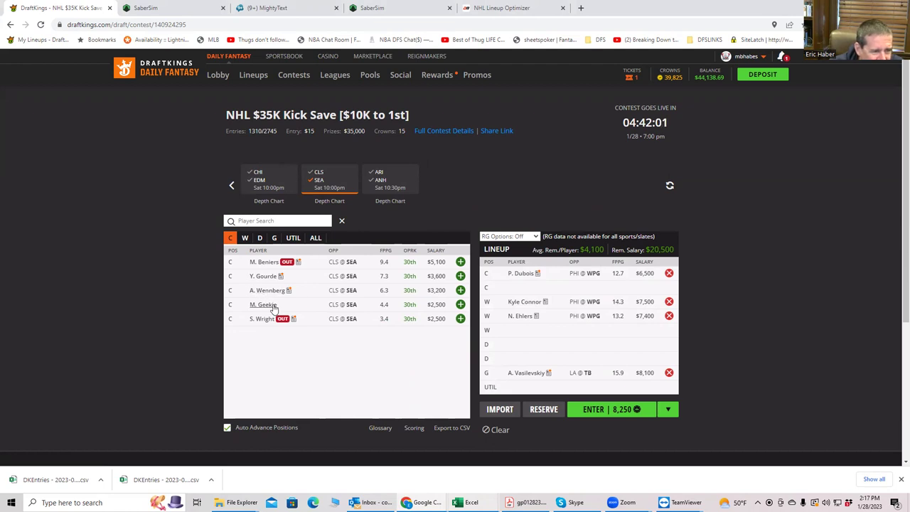
left_click(244, 237)
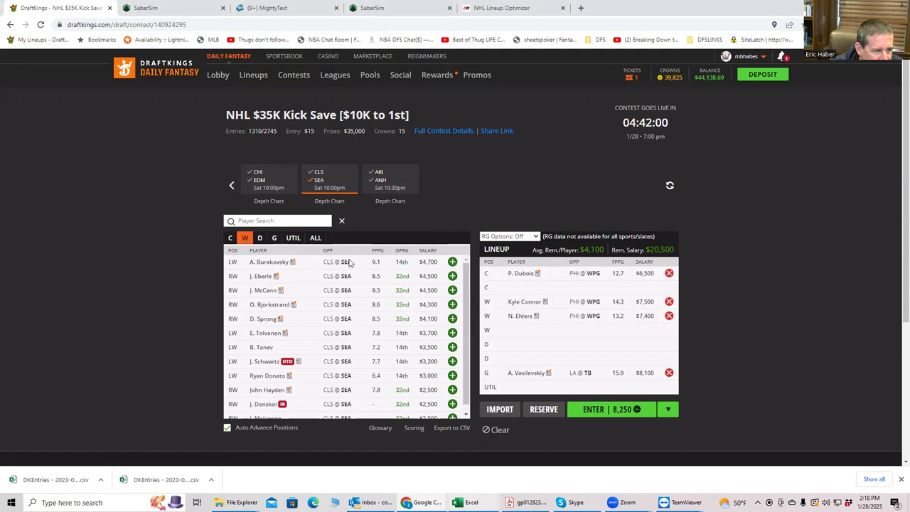
left_click(454, 262)
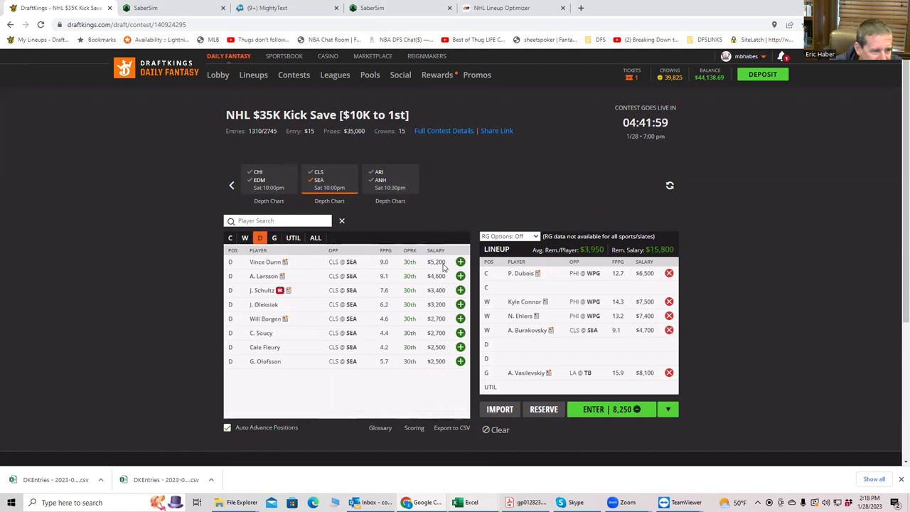
left_click(247, 239)
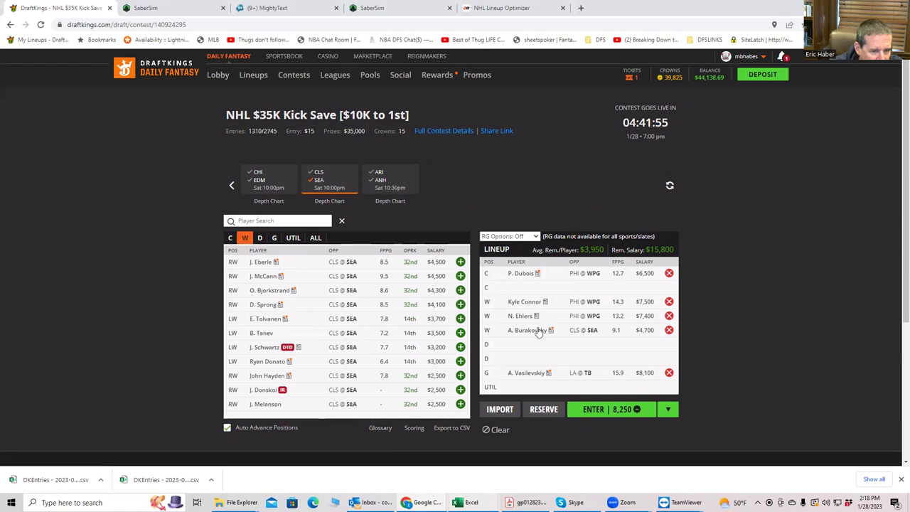
left_click(461, 262)
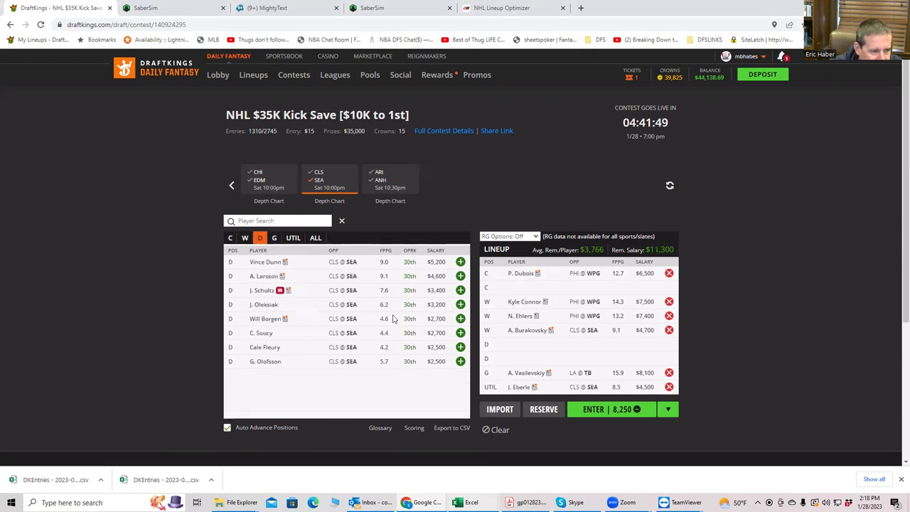
left_click(666, 330)
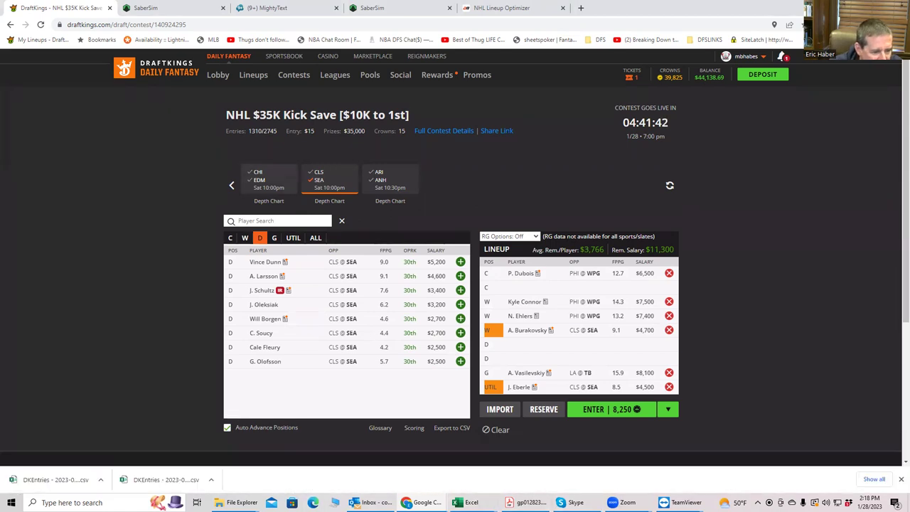
mouse_move(466, 502)
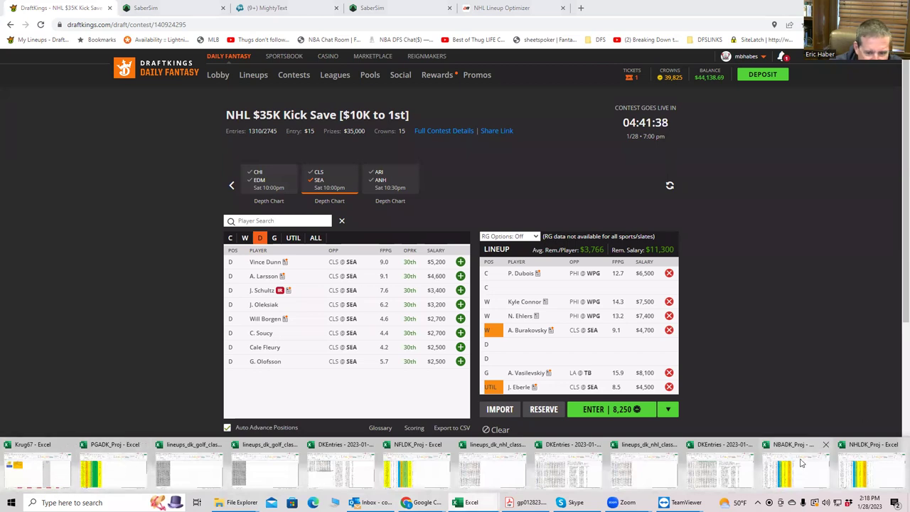
Step: Review salaries of Palmieri 3400, Draisaitl 8400, Stamkos 7300, Dubois 6500, Eriksson Ek 5800
left_click(870, 464)
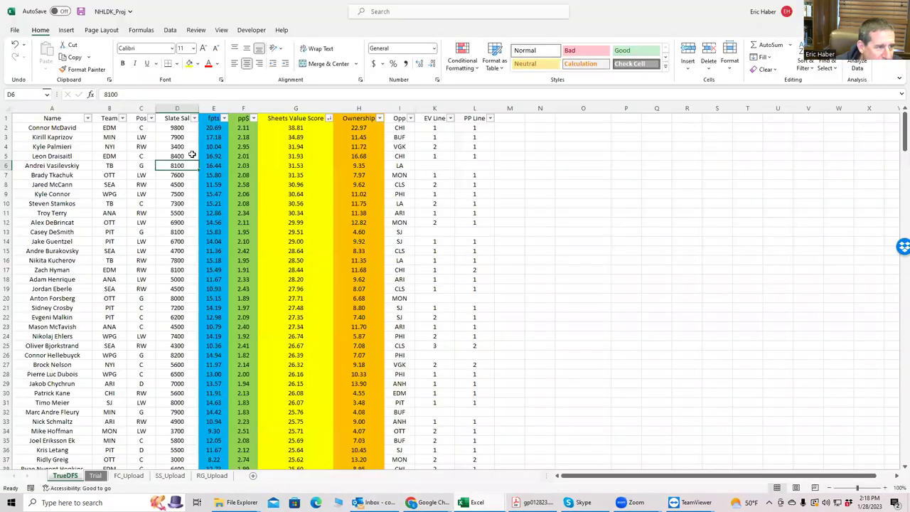
left_click(176, 146)
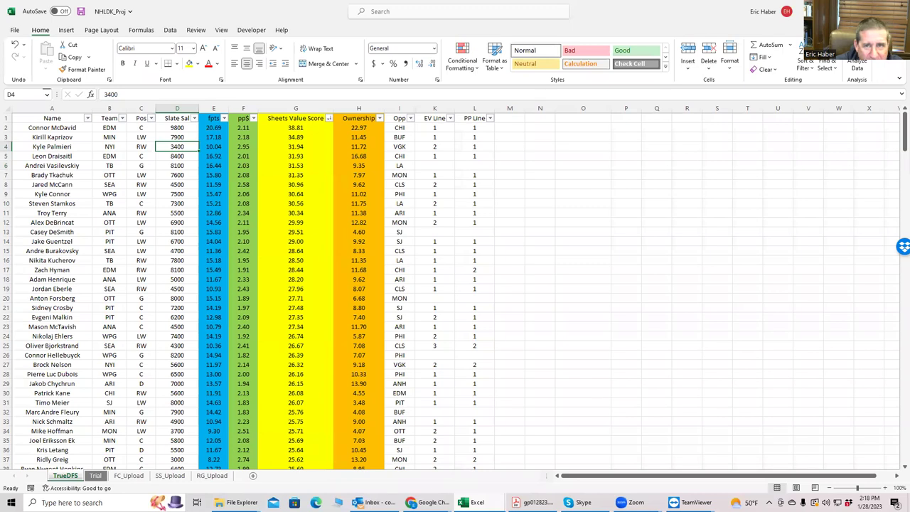
left_click(179, 157)
left_click(175, 203)
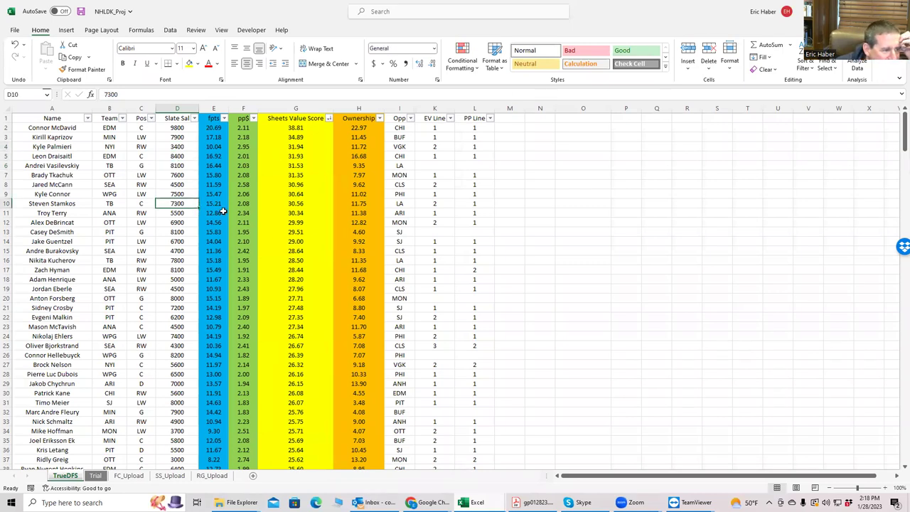
left_click(143, 325)
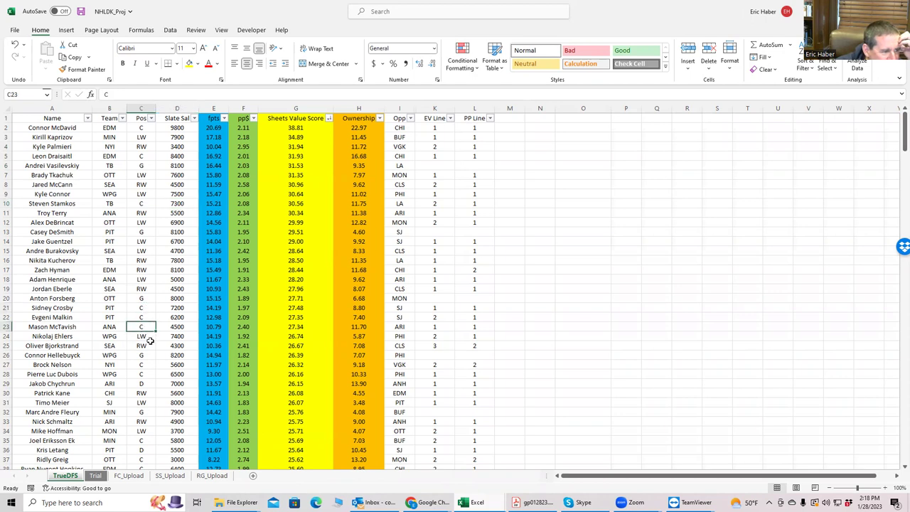
left_click(138, 375)
left_click(177, 374)
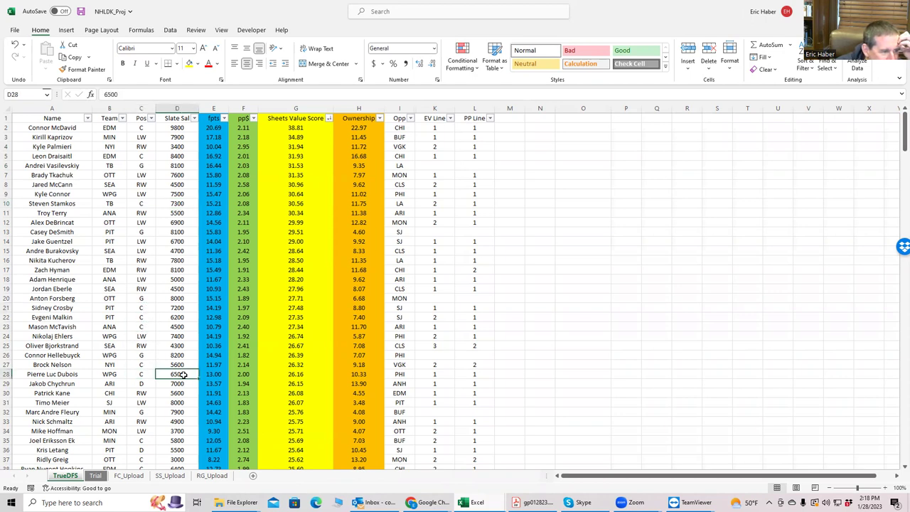
left_click(178, 441)
scroll(178, 443, "down", 2)
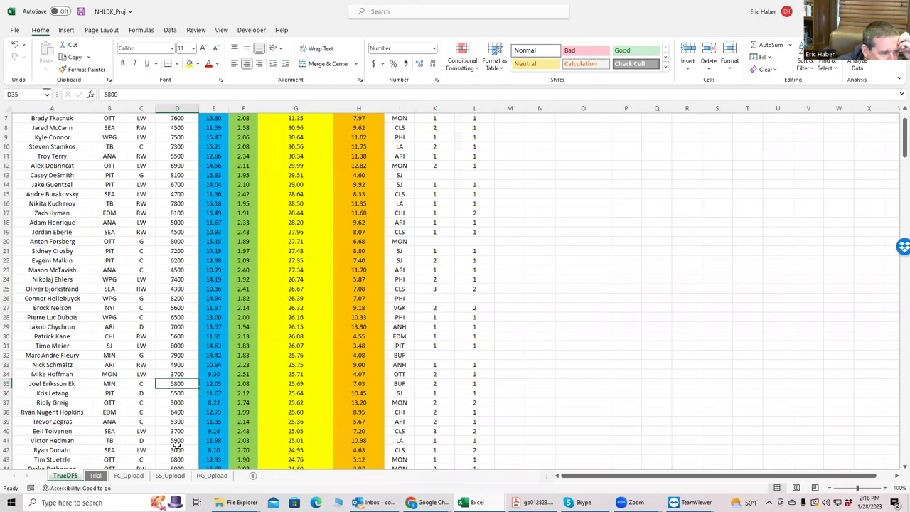
scroll(176, 443, "down", 1)
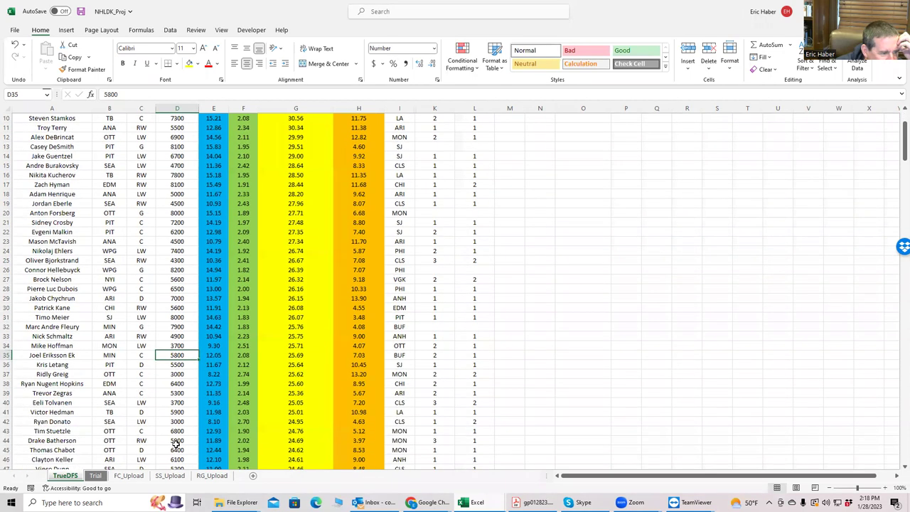
scroll(500, 195, "up", 2)
Step: Add CHI @ EDM centre R. Nugent-Hopkins to the second C slot, leaving $4,900 salary
key("alt+Tab")
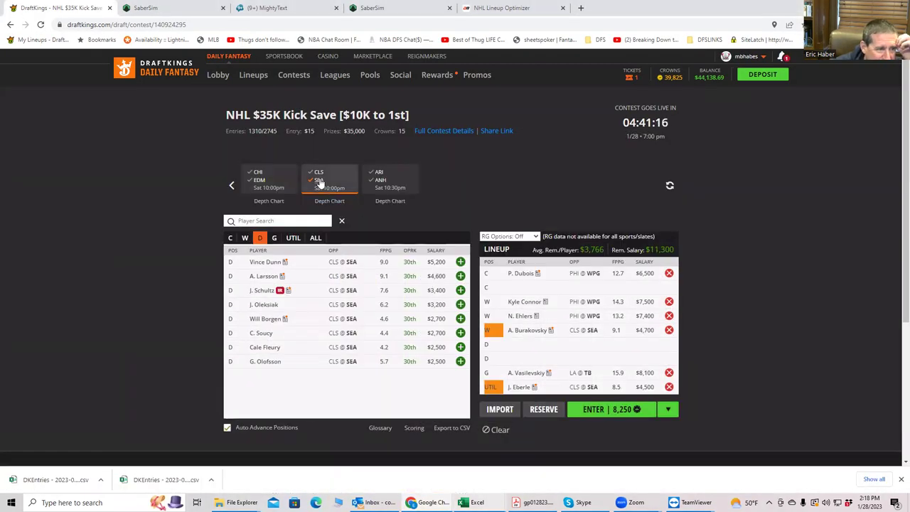
left_click(272, 182)
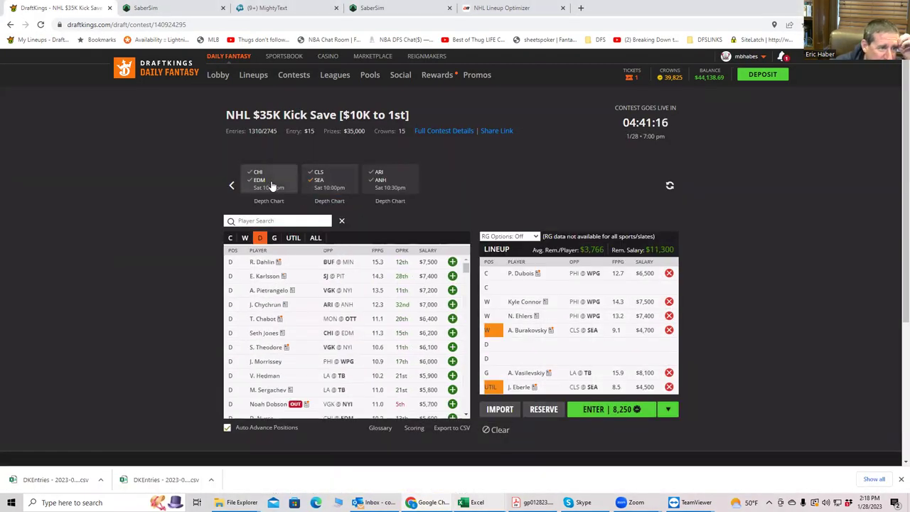
left_click(230, 239)
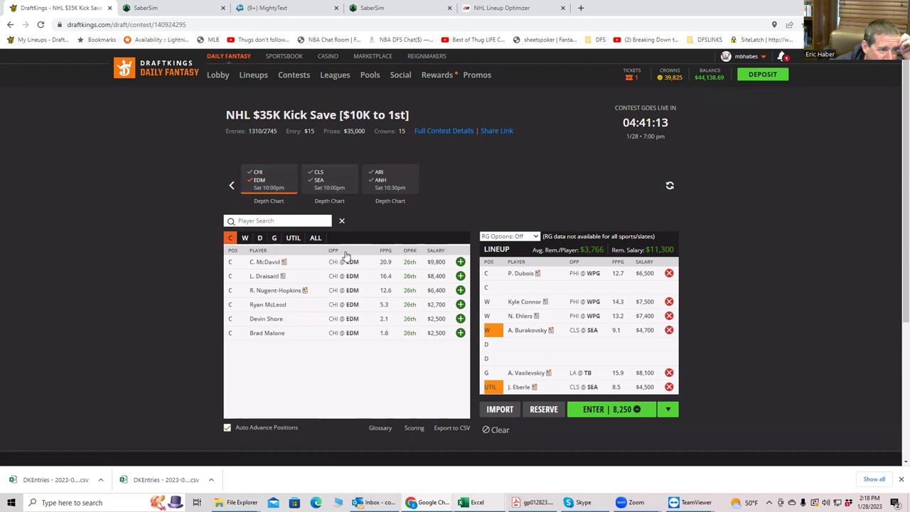
left_click(461, 290)
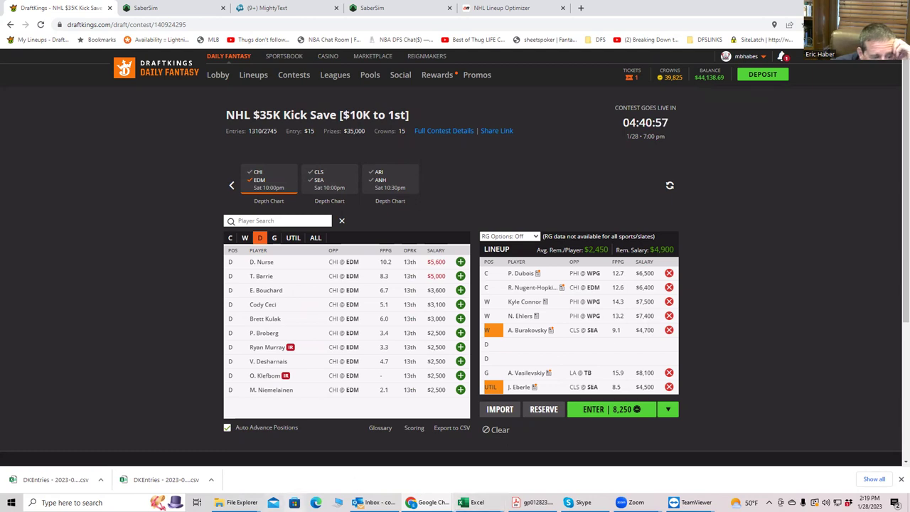
mouse_move(465, 503)
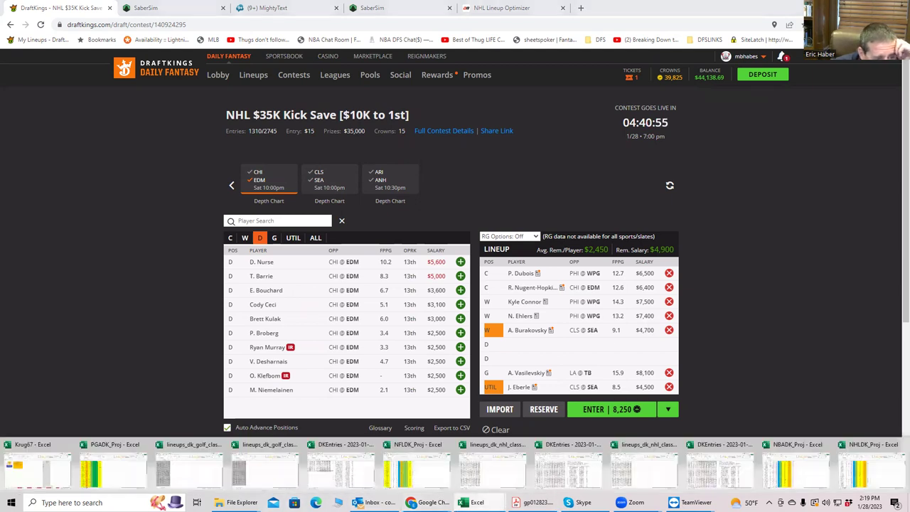
left_click(853, 466)
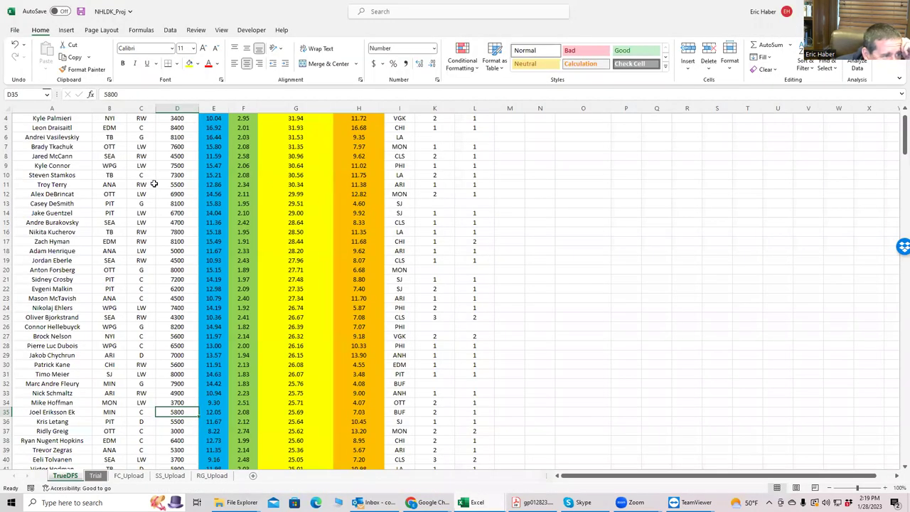
left_click(142, 177)
scroll(206, 175, "up", 1)
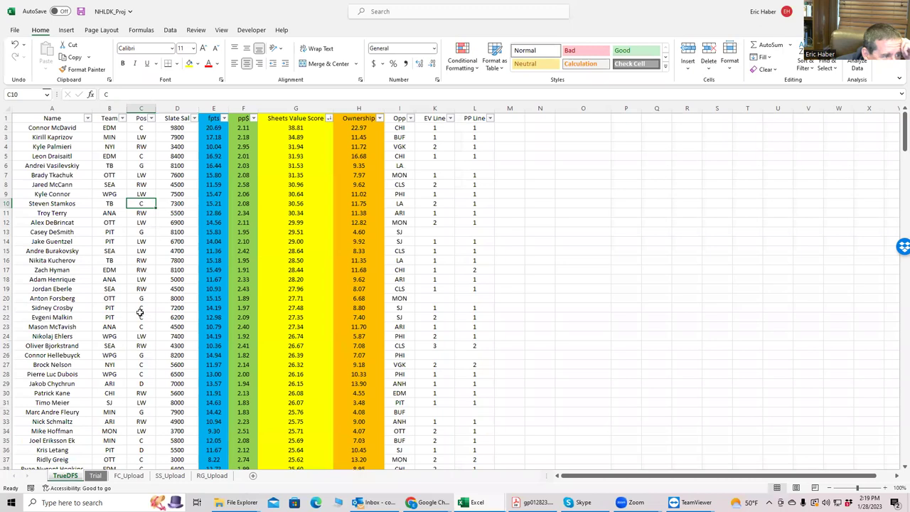
left_click(145, 307)
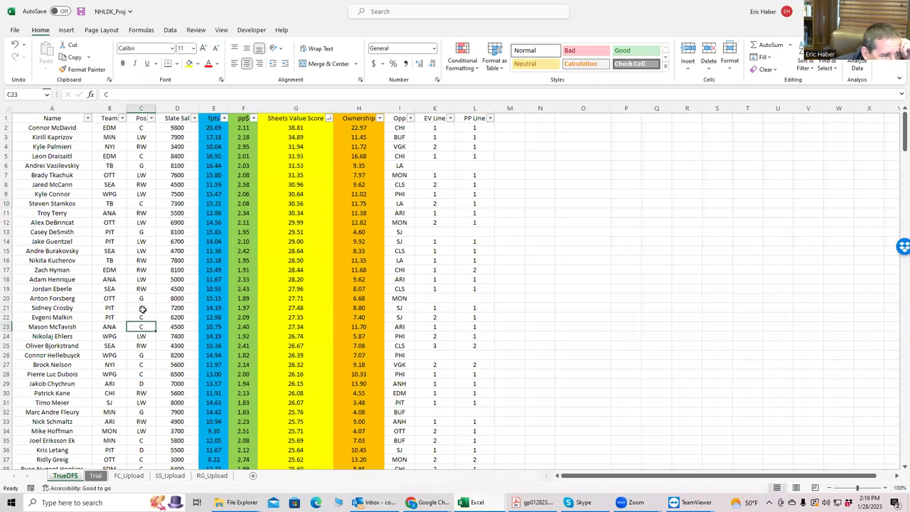
left_click(138, 316)
left_click(133, 310)
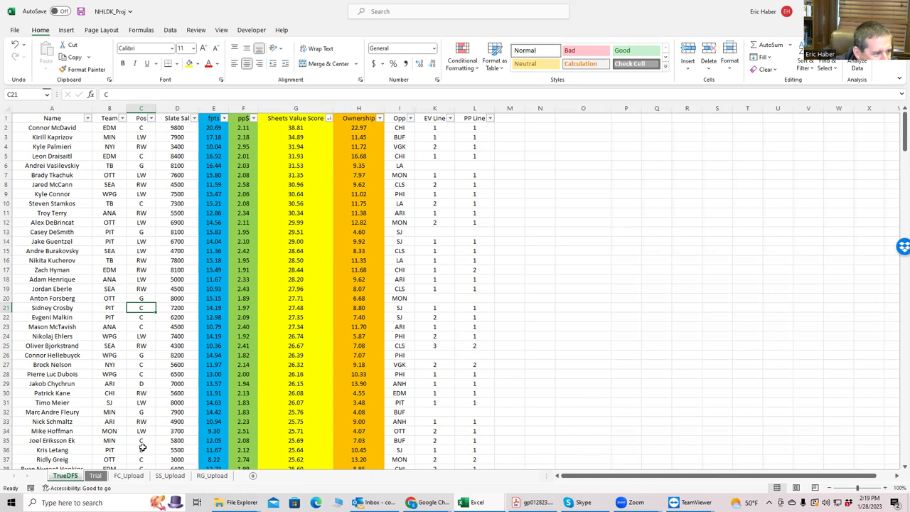
left_click(142, 242)
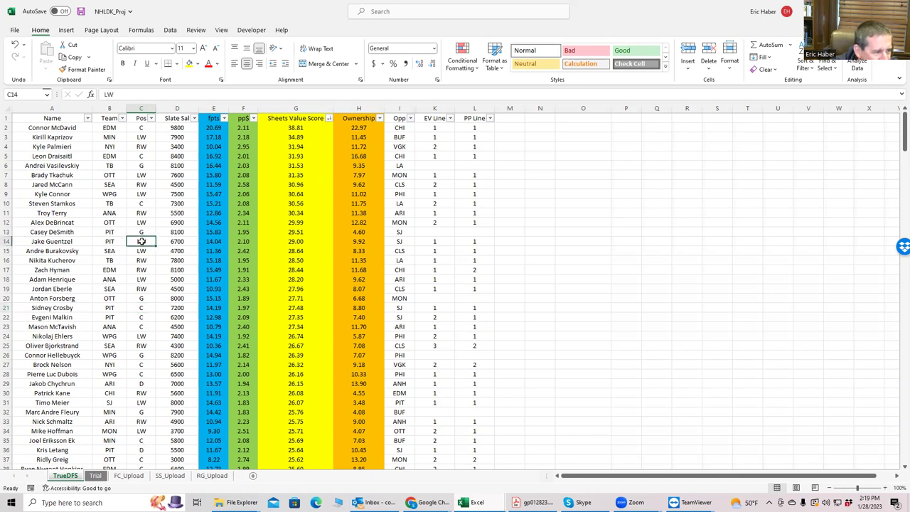
left_click(135, 317)
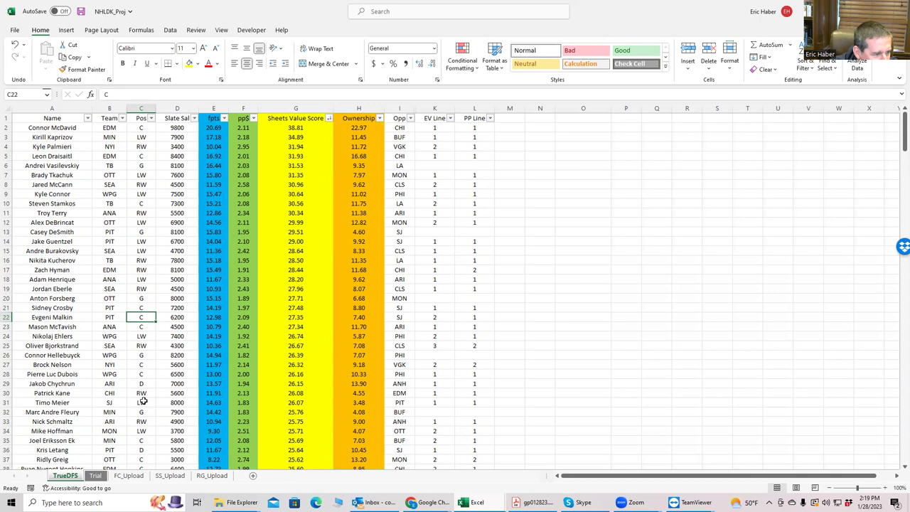
left_click(140, 448)
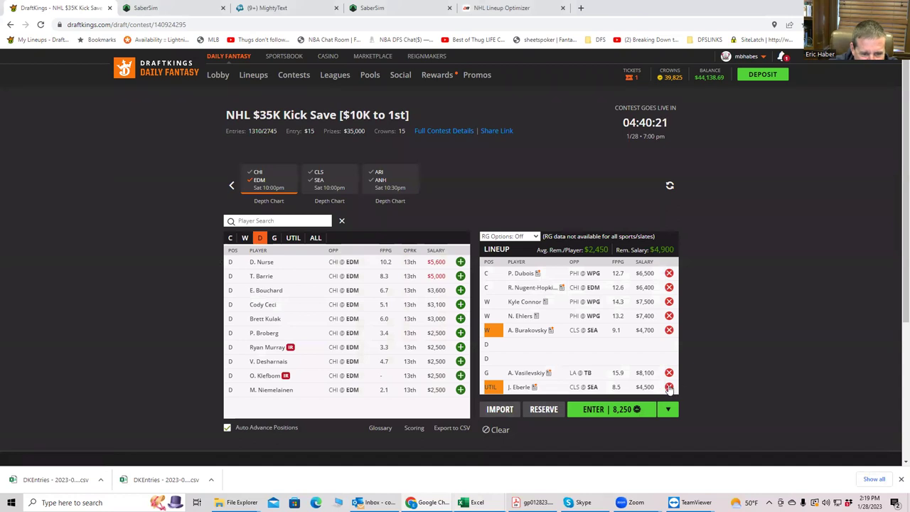
Step: Remove all seven players from the DraftKings lineup, leaving it empty
left_click(669, 387)
left_click(669, 373)
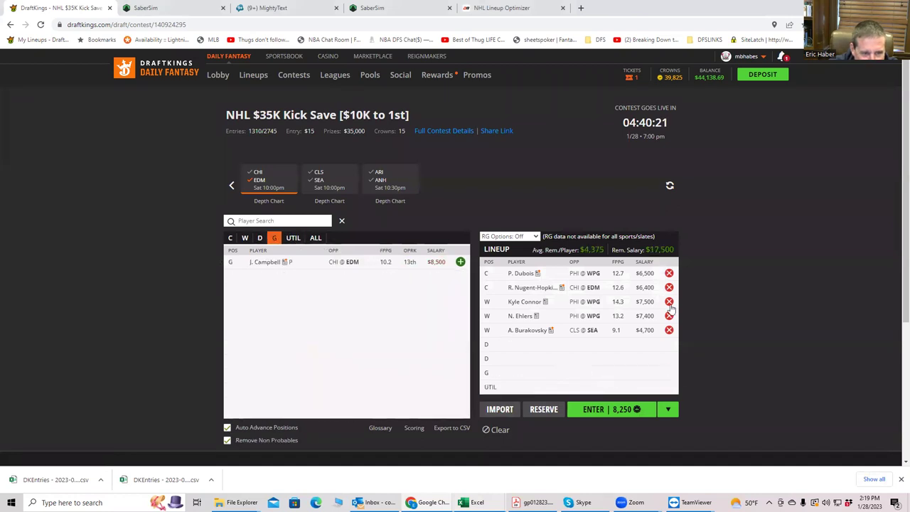
left_click(670, 330)
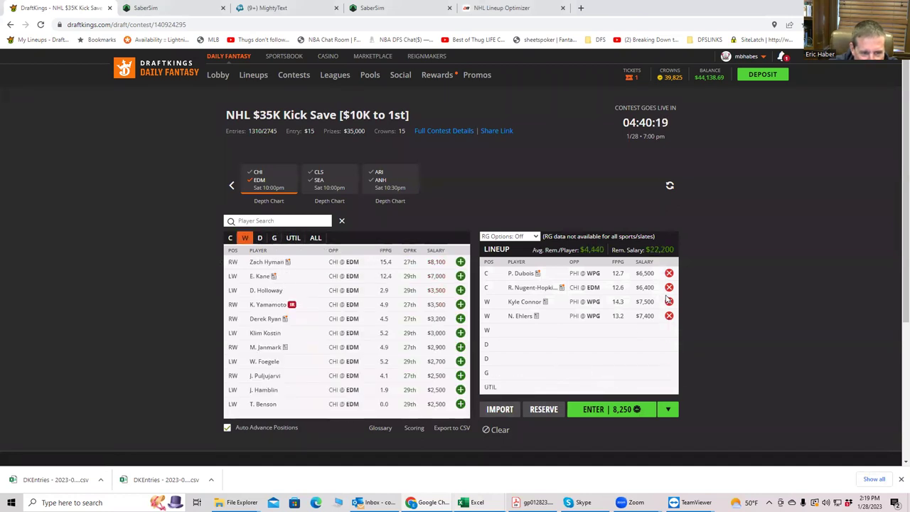
left_click(669, 301)
left_click(669, 316)
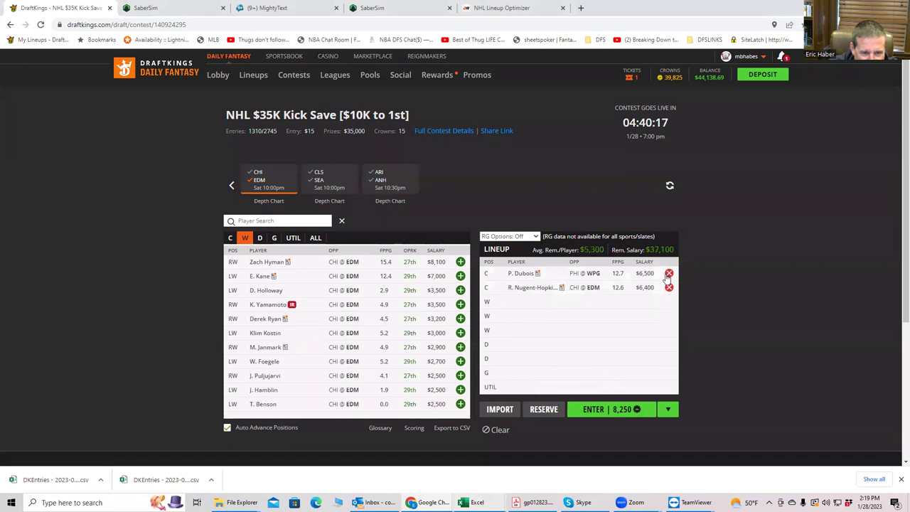
left_click(669, 273)
left_click(669, 287)
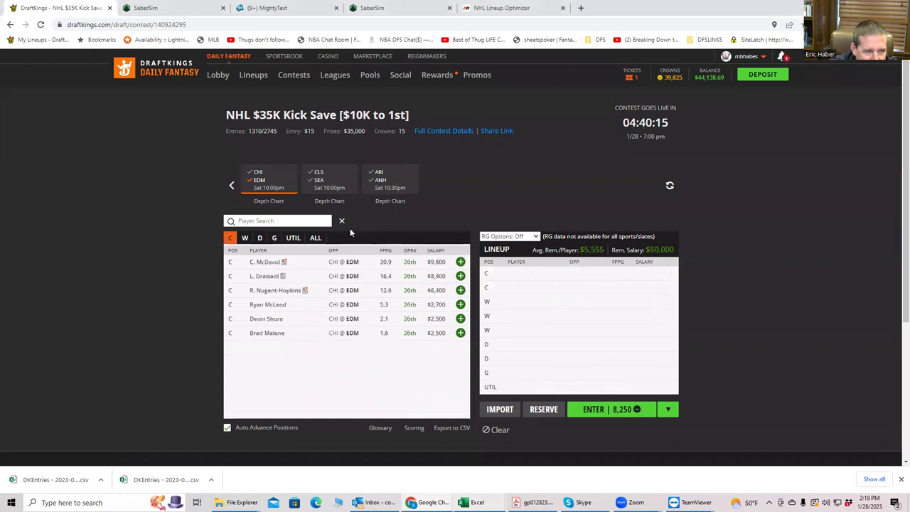
Step: Add SJ @ PIT players Crosby and Malkin at centre, Guentzel at wing, and Letang at D
left_click(260, 182)
left_click(229, 185)
left_click(442, 182)
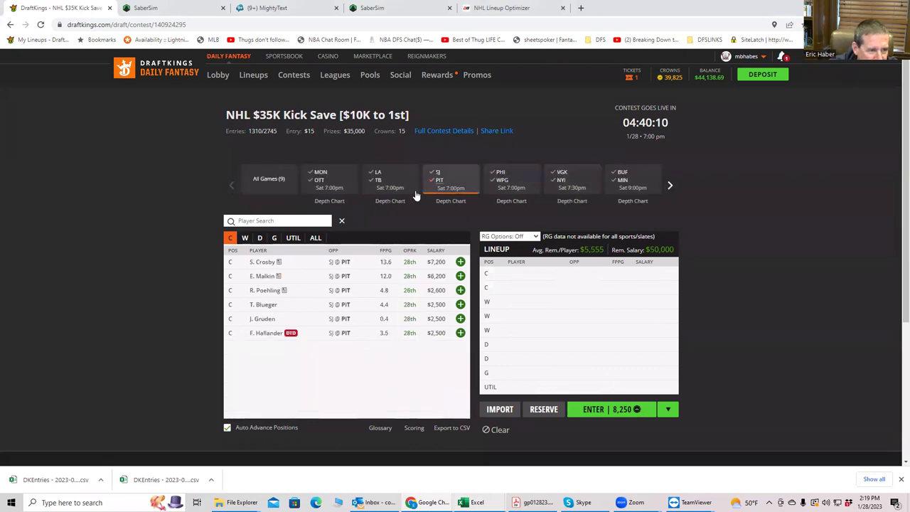
left_click(460, 262)
left_click(460, 262)
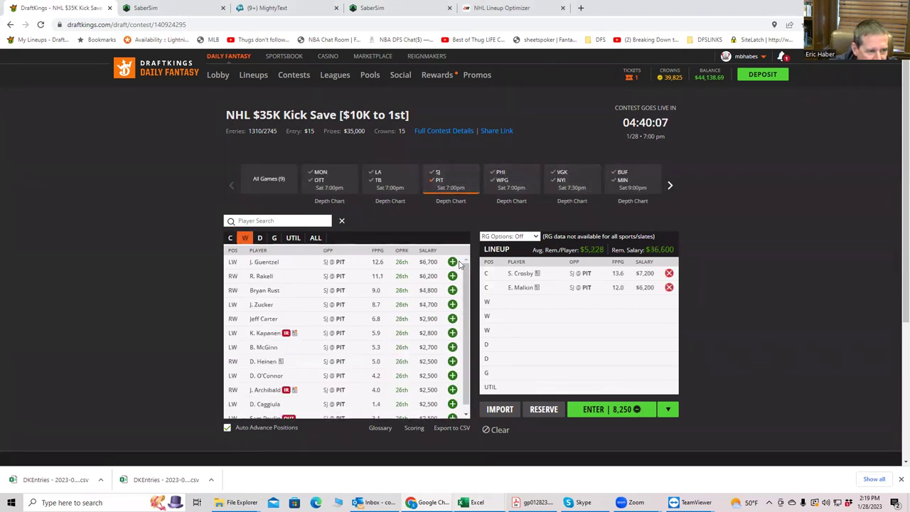
left_click(458, 263)
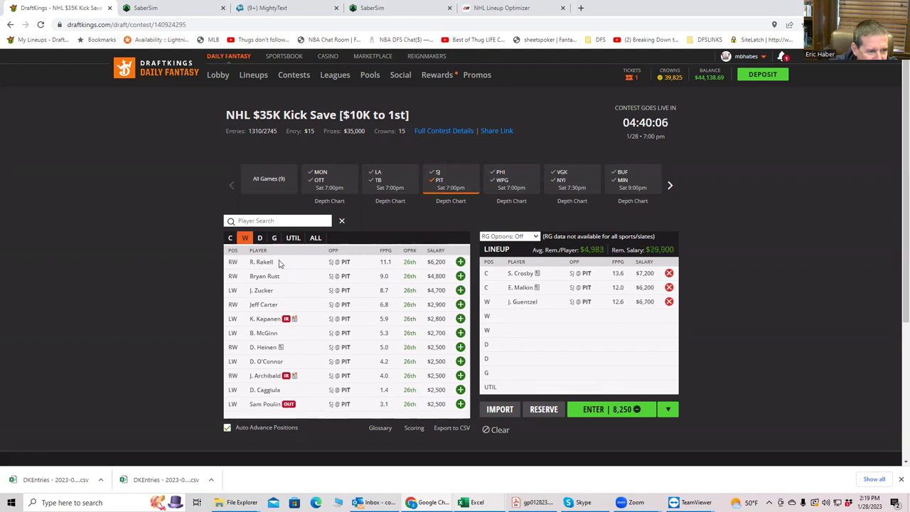
left_click(260, 238)
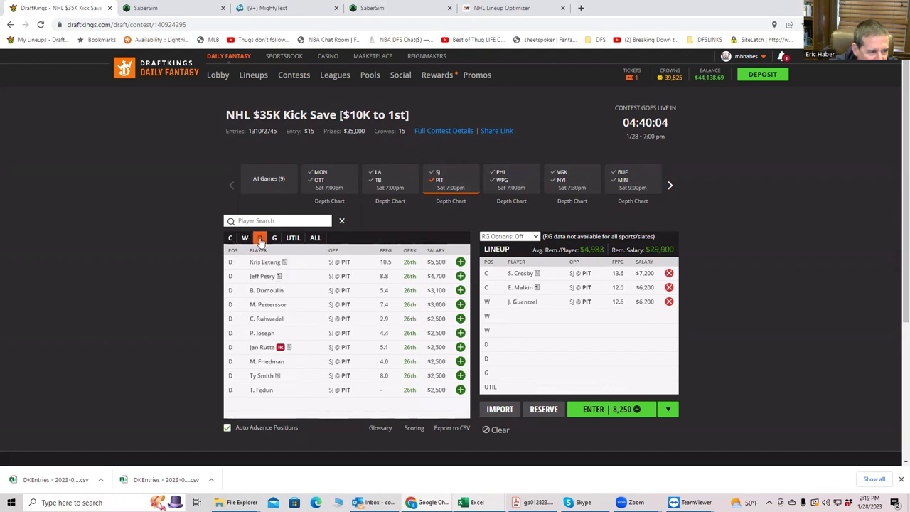
left_click(460, 262)
Step: Search goalies for 'va' and add A. Vasilevskiy in goal, leaving $16,300
left_click(449, 179)
left_click(273, 237)
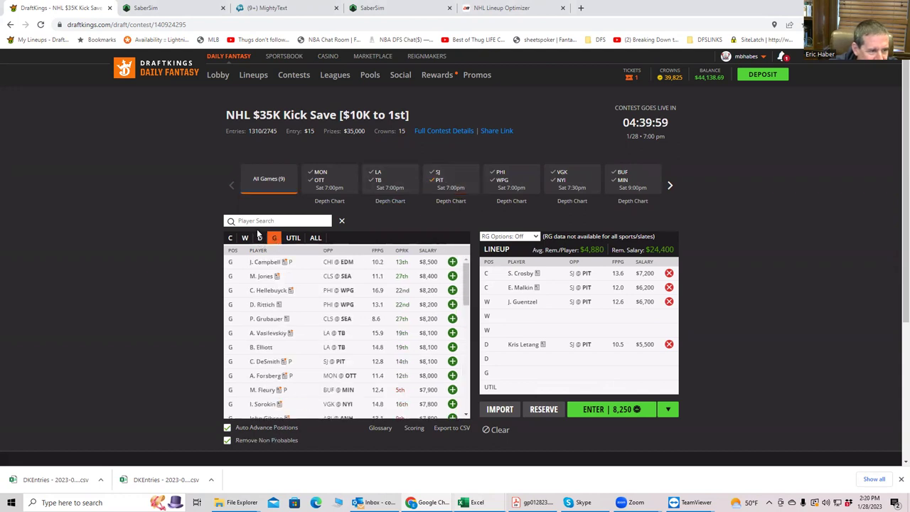
type("va")
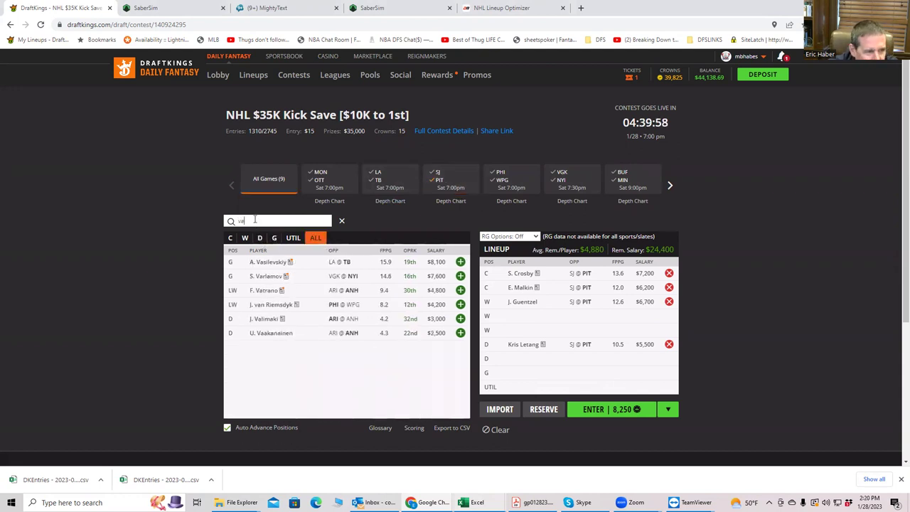
left_click(459, 263)
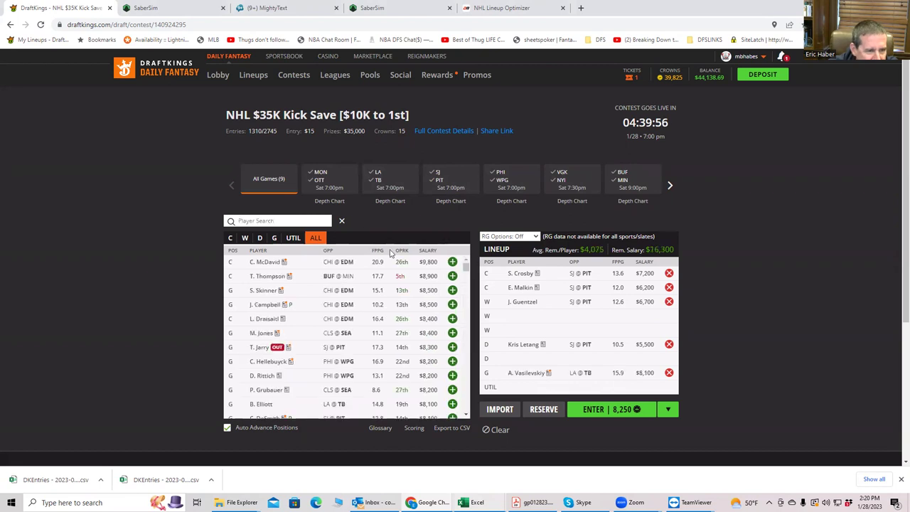
left_click(246, 238)
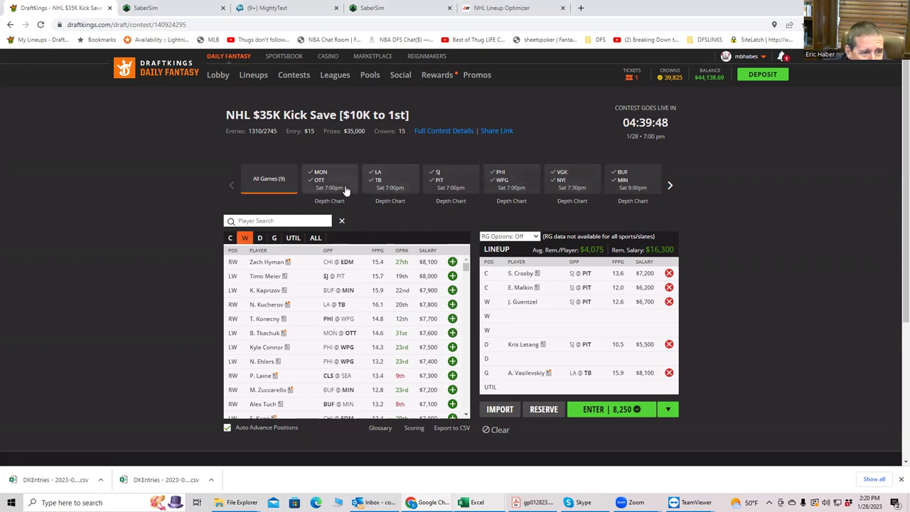
Step: Add CLS @ SEA players Burakovsky and Eberle at wing and McCann at UTIL, leaving $2,600
left_click(670, 186)
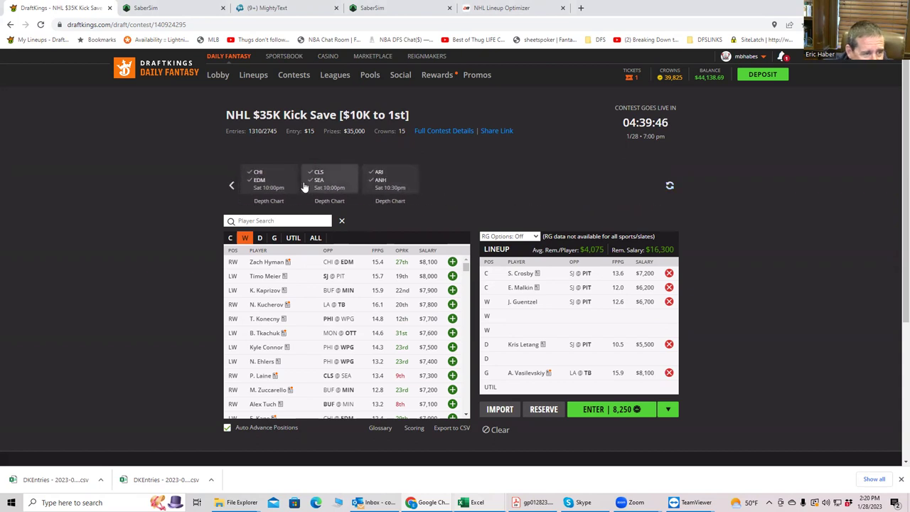
left_click(320, 183)
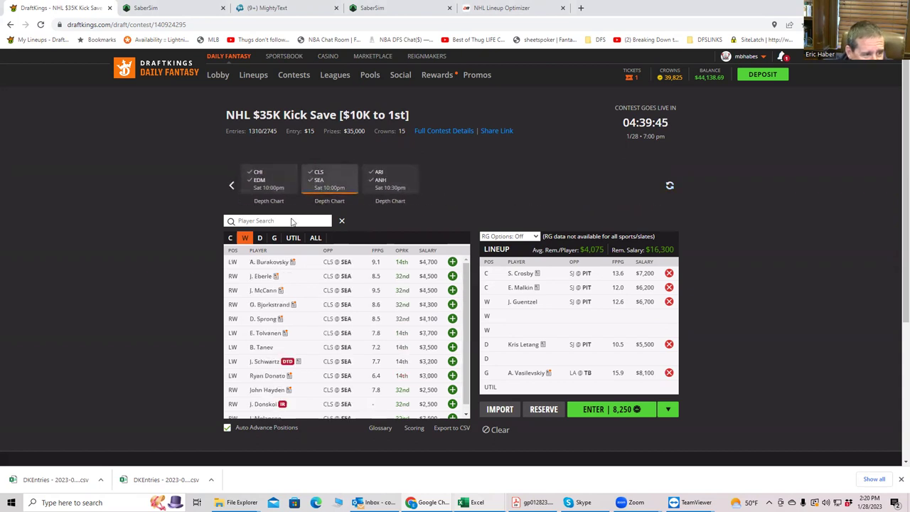
left_click(453, 262)
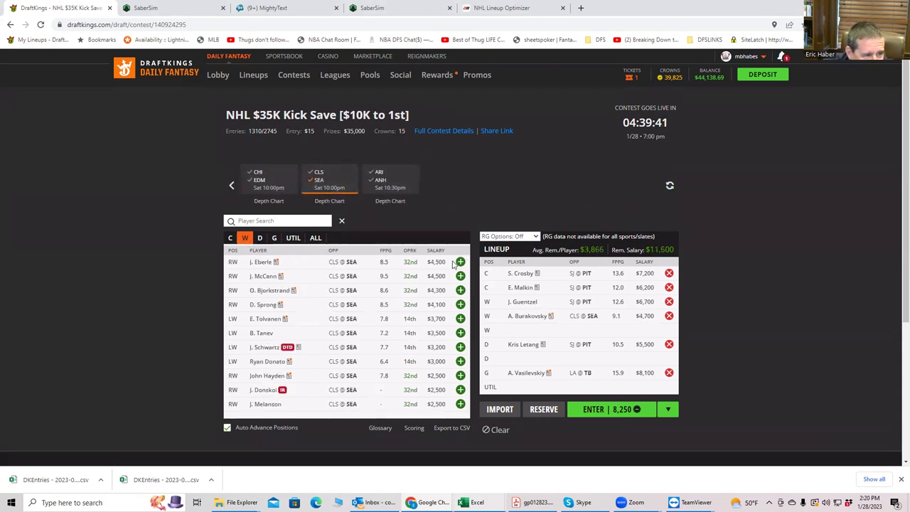
left_click(461, 262)
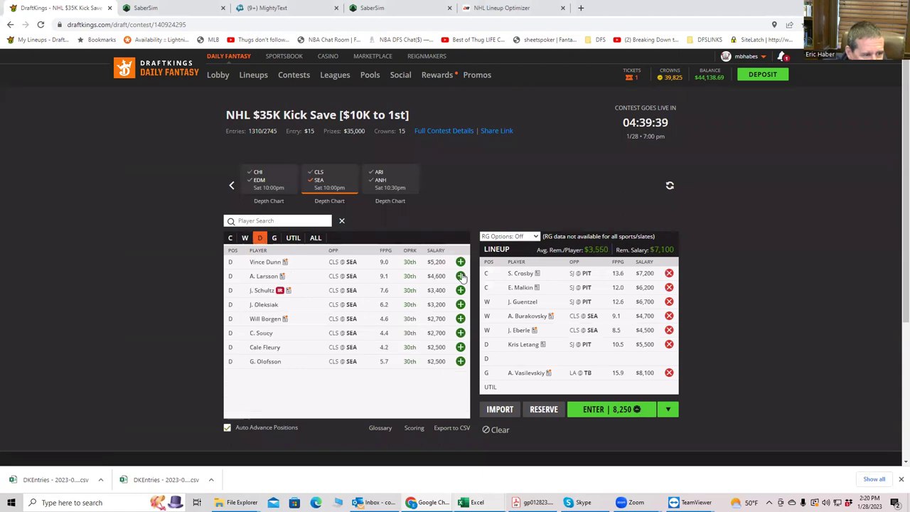
left_click(293, 238)
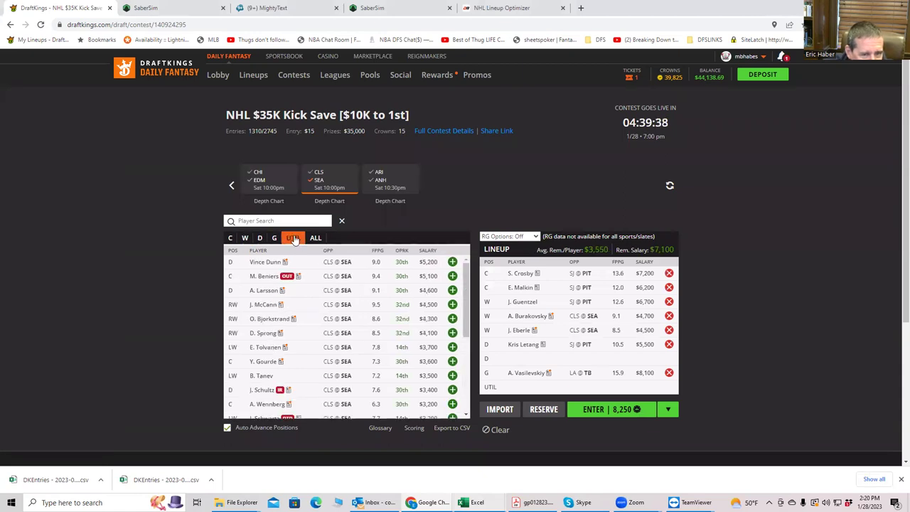
left_click(452, 304)
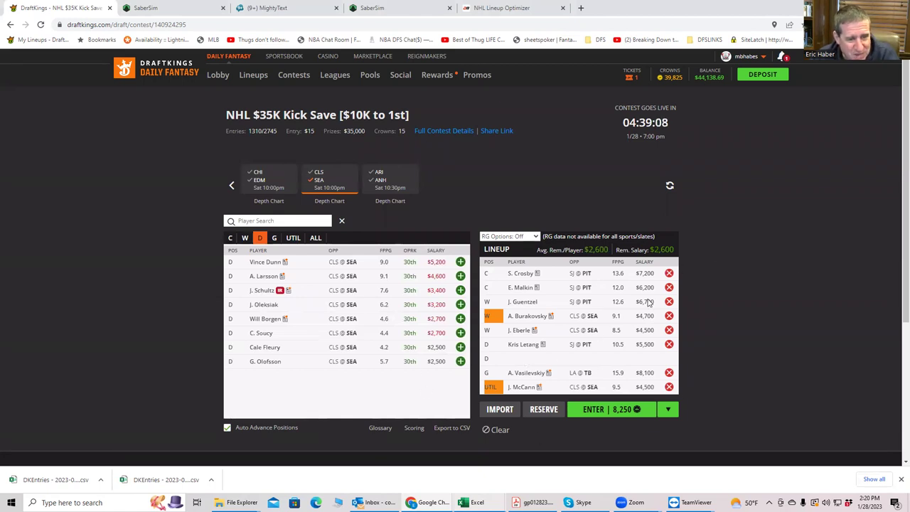
left_click(322, 183)
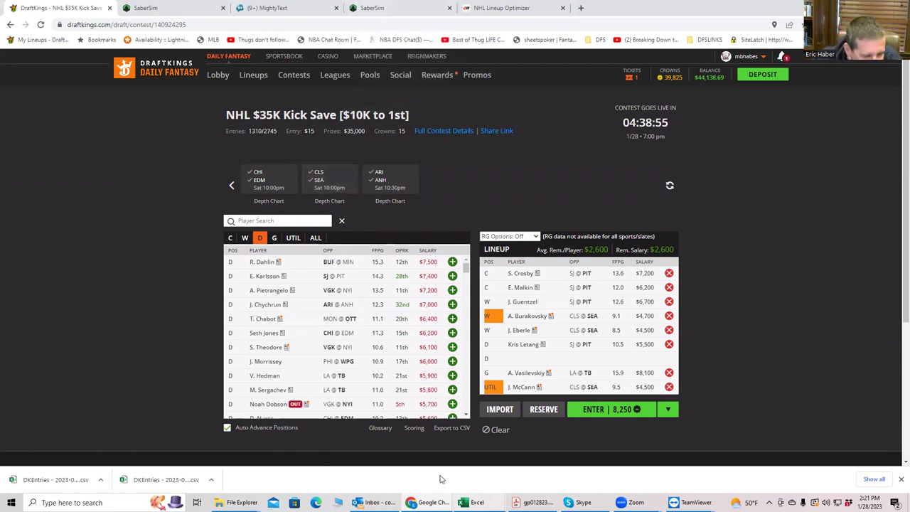
Step: Sort NHLDK_Proj by pp$ largest to smallest, then switch to the DailyRoto NHL Lineup Optimizer
mouse_move(437, 495)
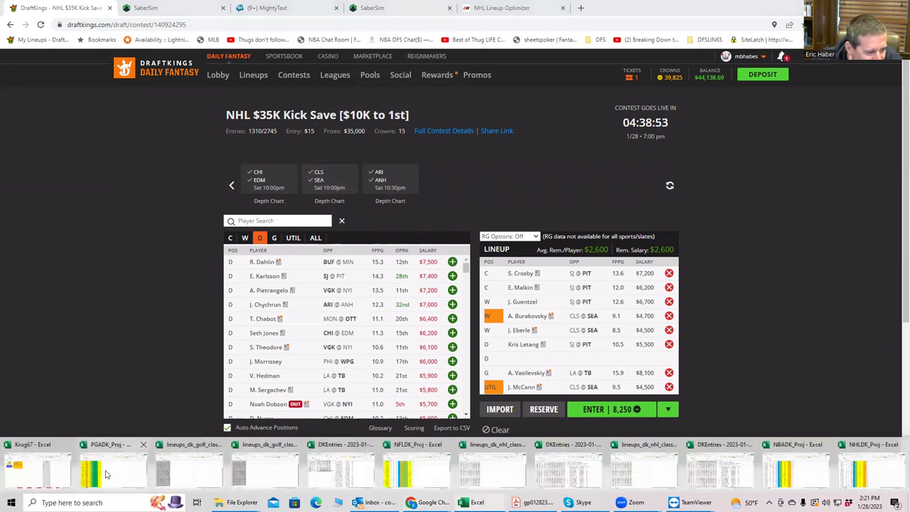
mouse_move(463, 502)
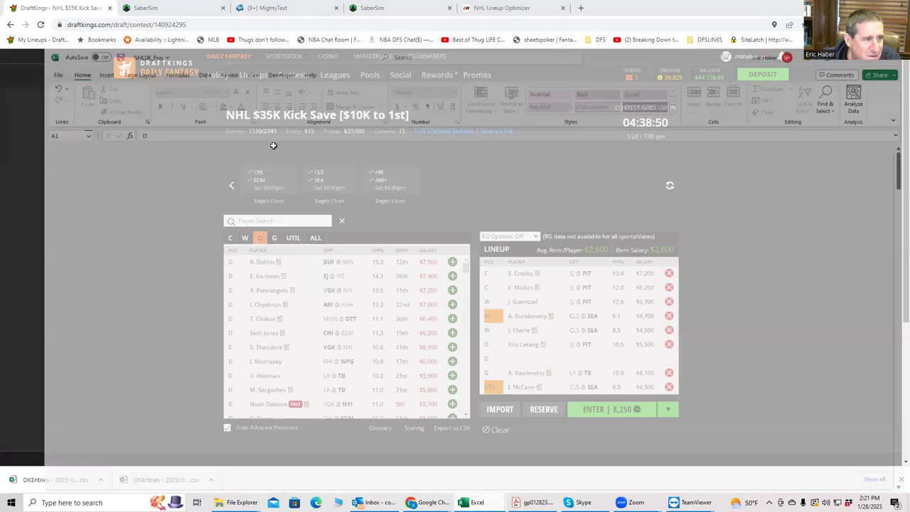
left_click(864, 466)
left_click(253, 118)
left_click(223, 142)
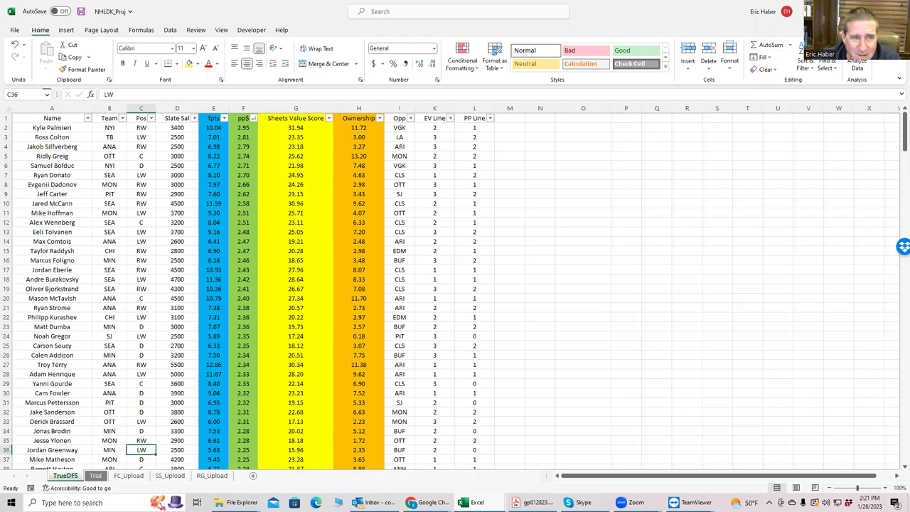
key("alt+Tab")
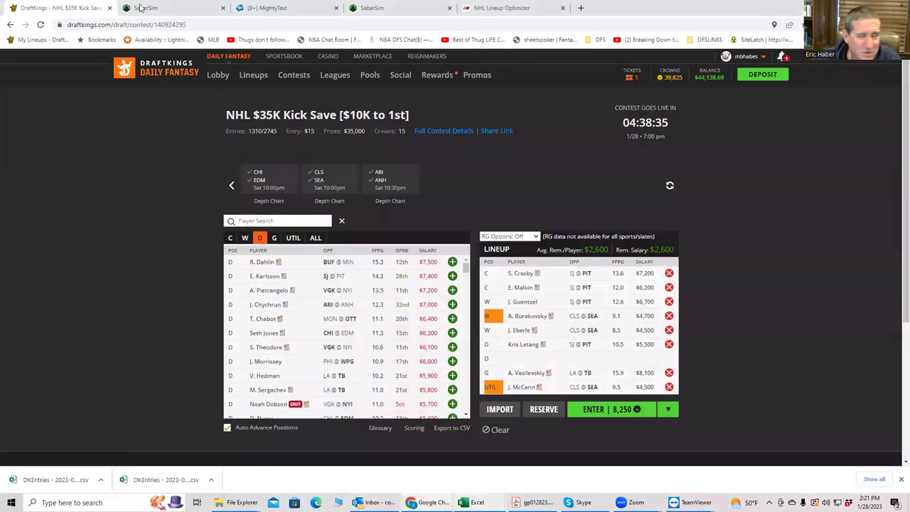
left_click(498, 8)
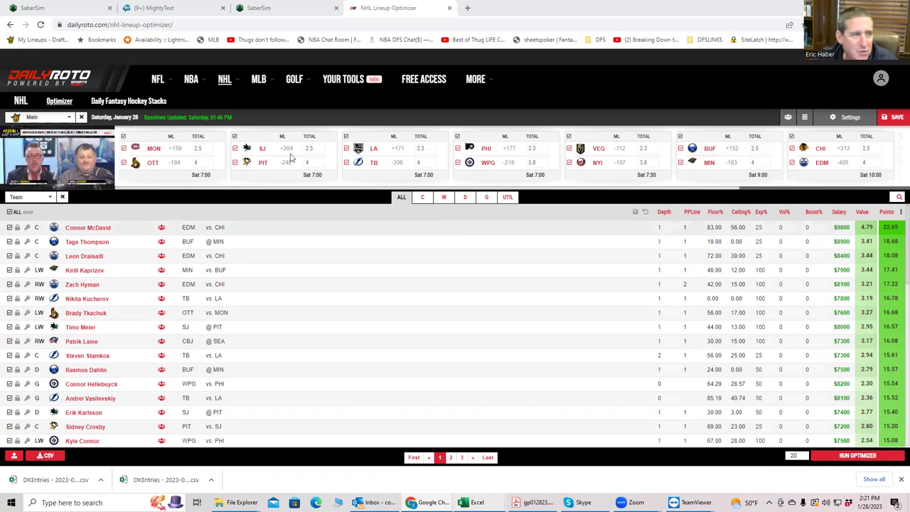
Step: Upload the KrugNHL NHLDK_Sim CSV to SaberSim as custom projections
left_click(273, 8)
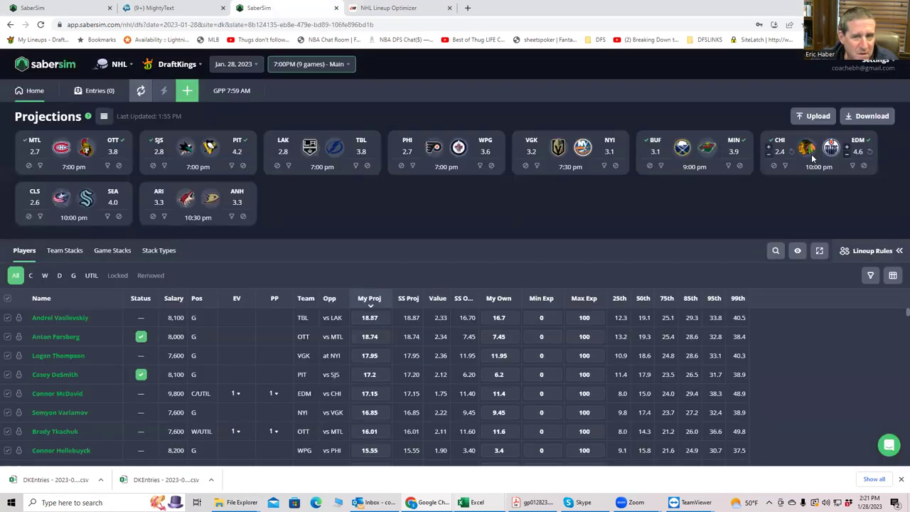
left_click(813, 116)
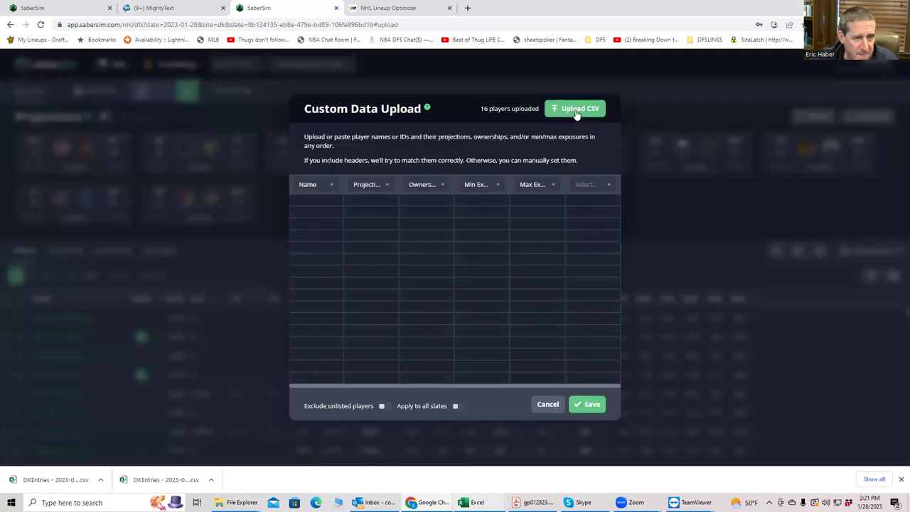
left_click(576, 110)
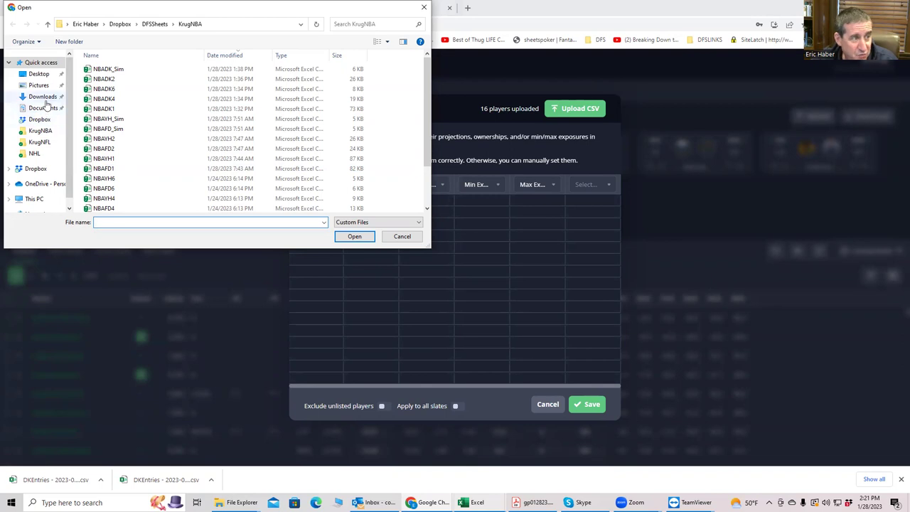
left_click(145, 27)
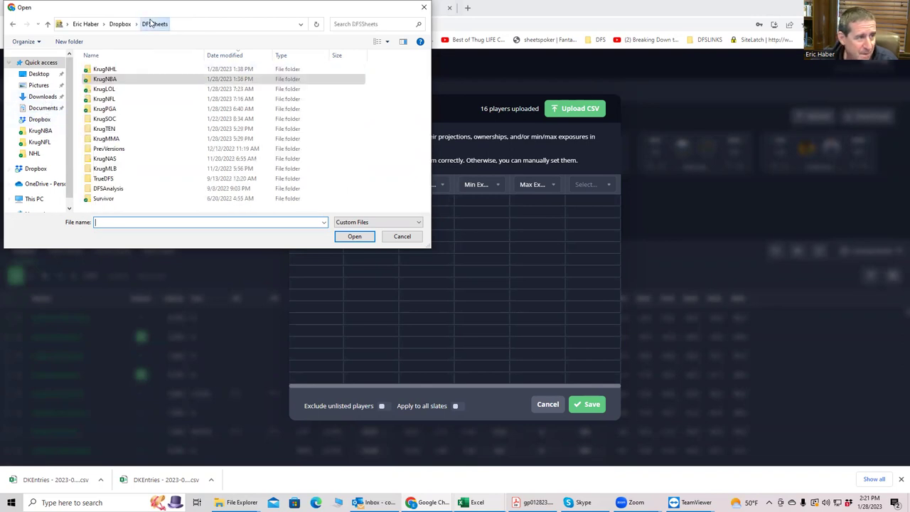
double_click(104, 71)
left_click(103, 70)
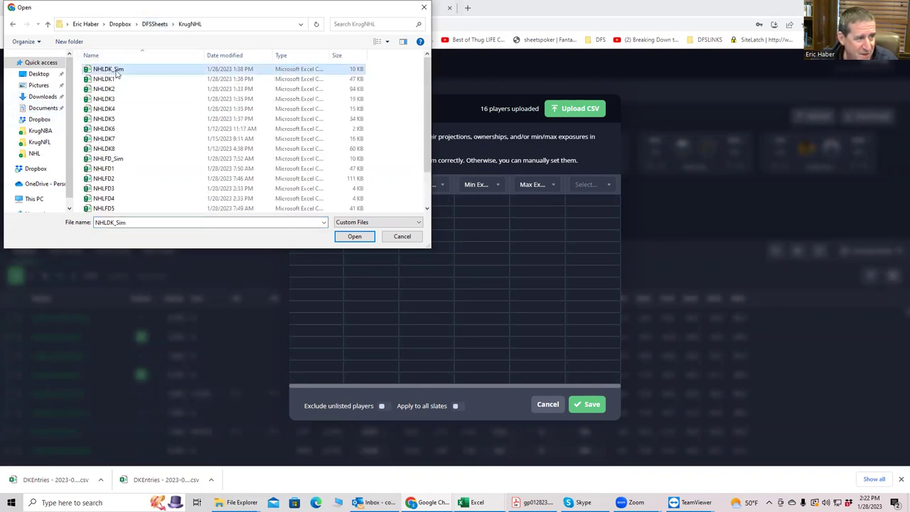
left_click(347, 236)
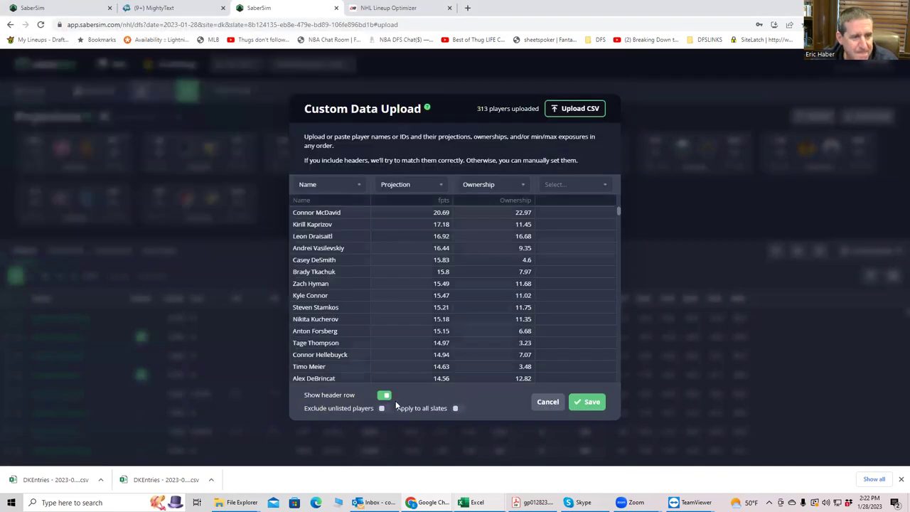
Step: Exclude unlisted players, save the 313-player projections, and start a new contest build
left_click(384, 409)
left_click(592, 402)
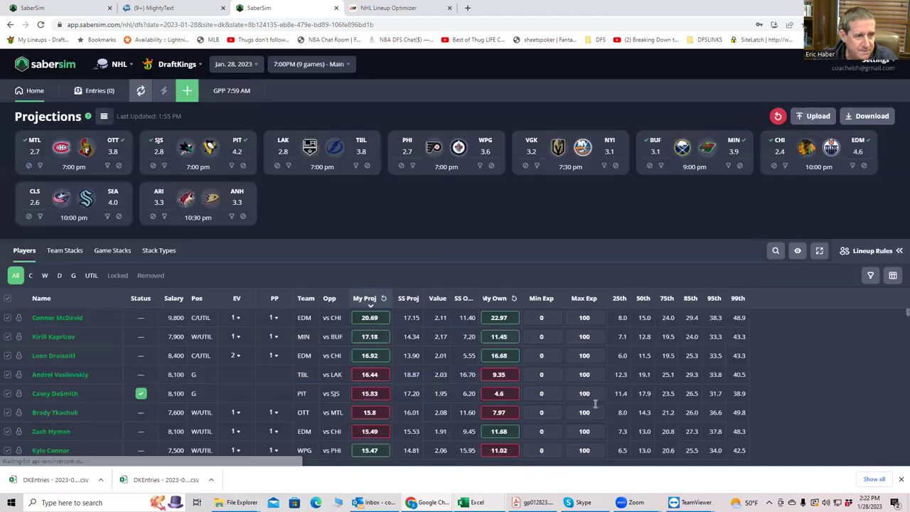
left_click(193, 94)
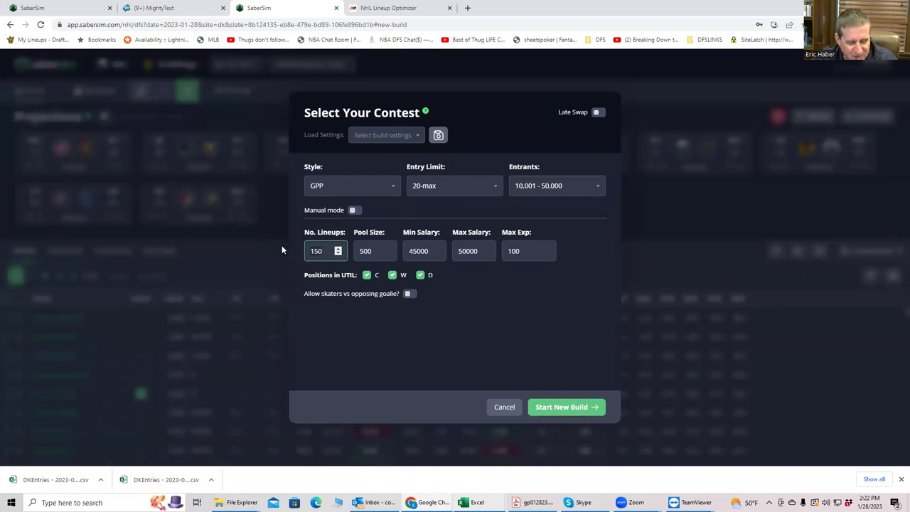
Step: Change the lineup count from 150 to 50 and start the GPP build
key("BackSpace")
key("BackSpace")
key("BackSpace")
type("50")
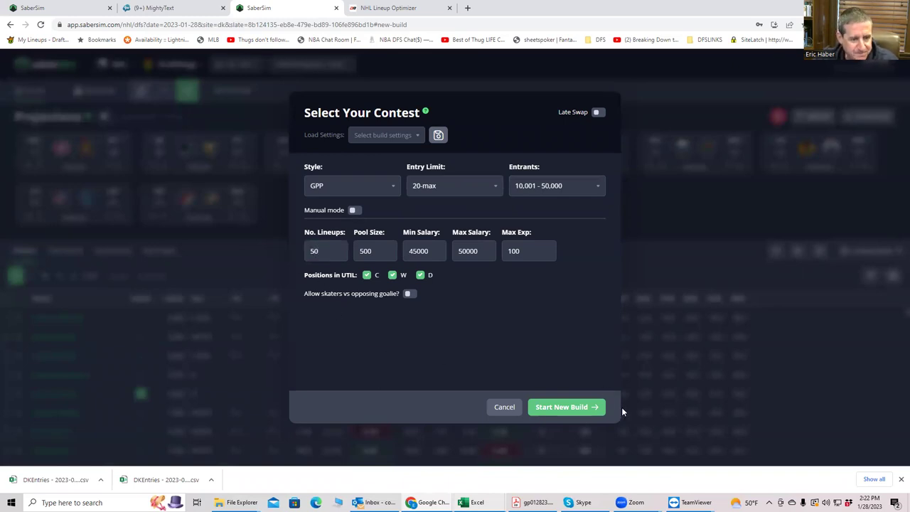
left_click(573, 409)
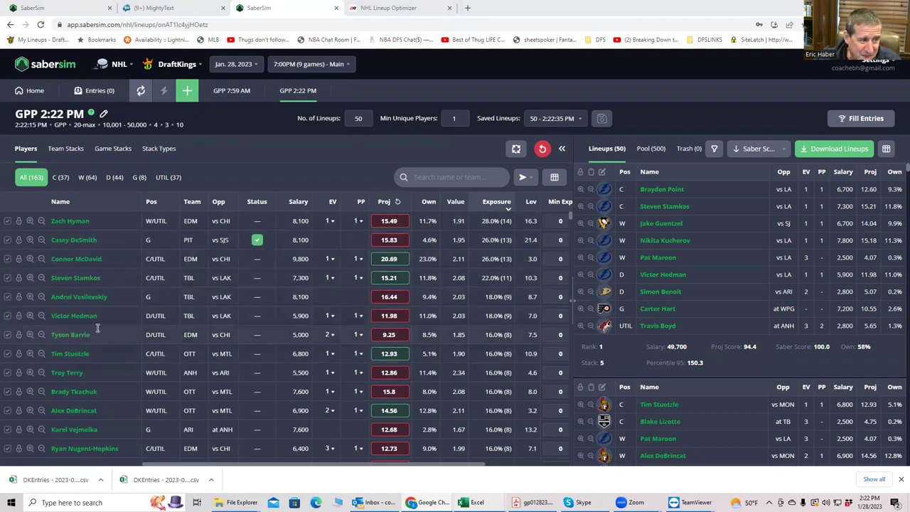
Step: Check Team Stacks and Stack Types, ending on team stacks led by EDM at 28%
left_click(77, 150)
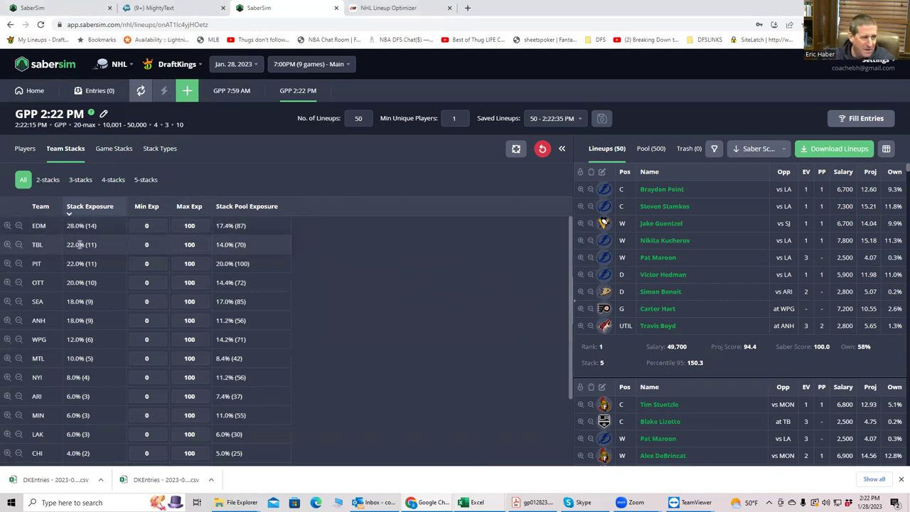
left_click(164, 150)
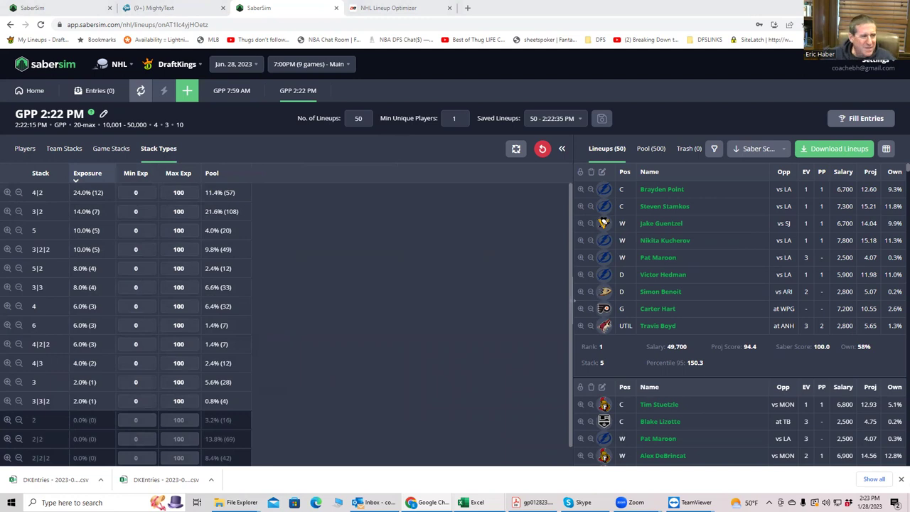
left_click(57, 152)
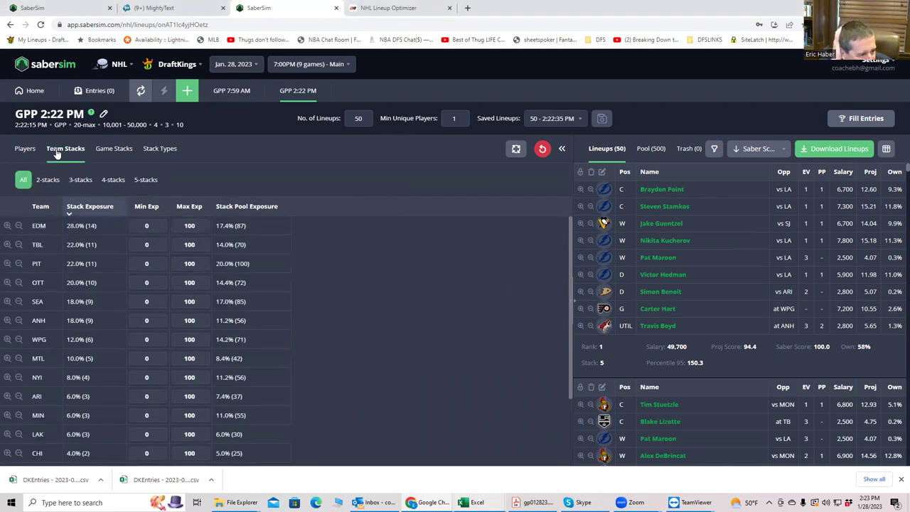